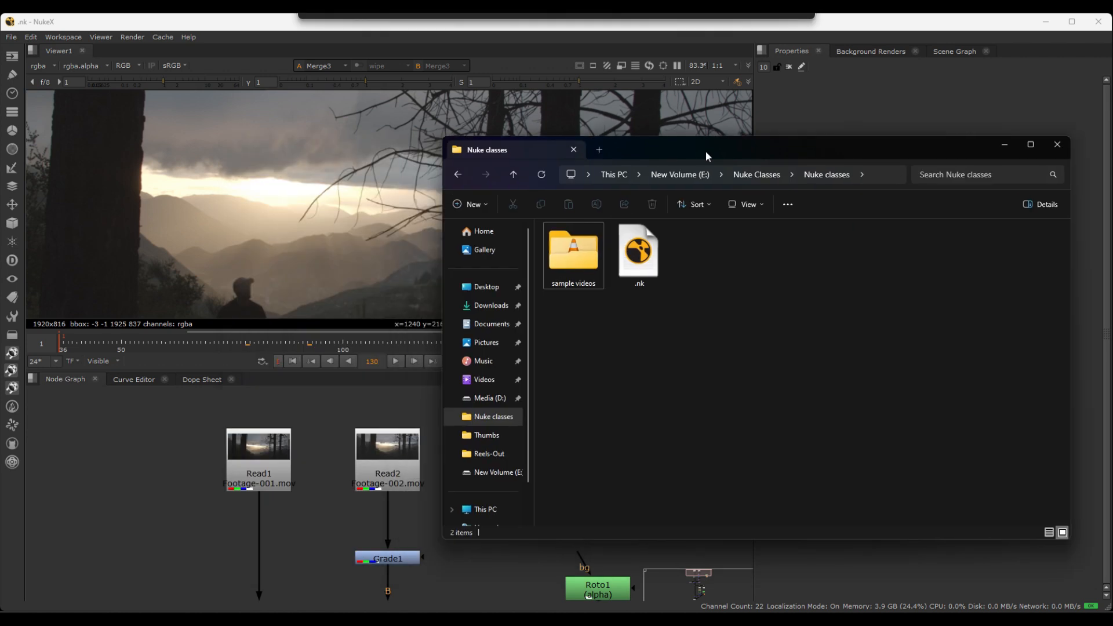
- Look inside the sample videos folder and return to the .nk script in the Nuke classes folder
double_click(547, 265)
key(alt+Left)
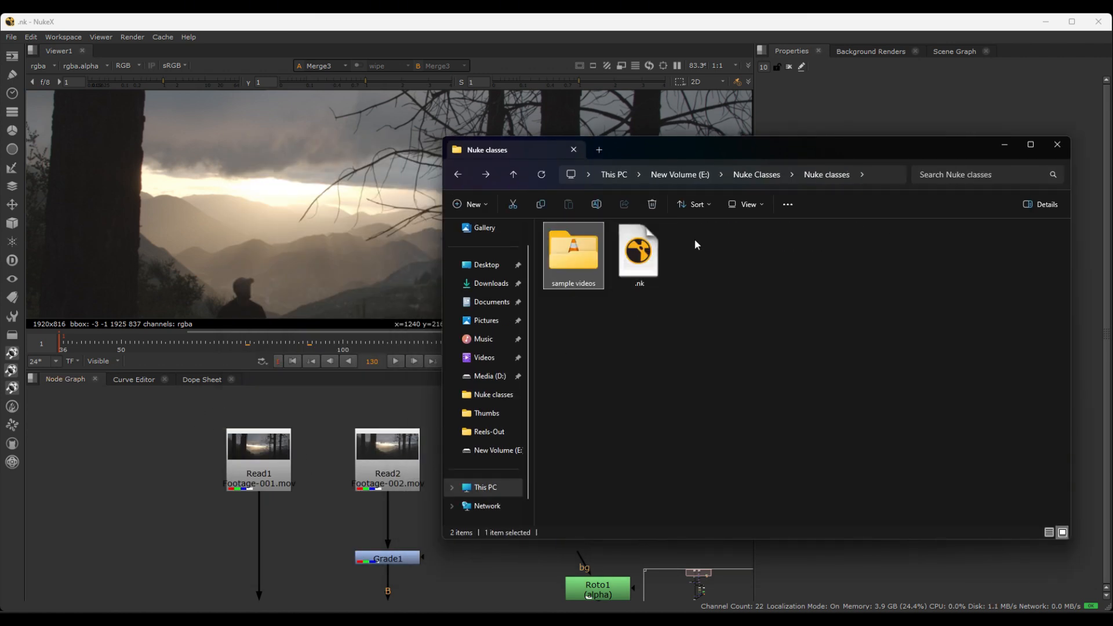
click(639, 255)
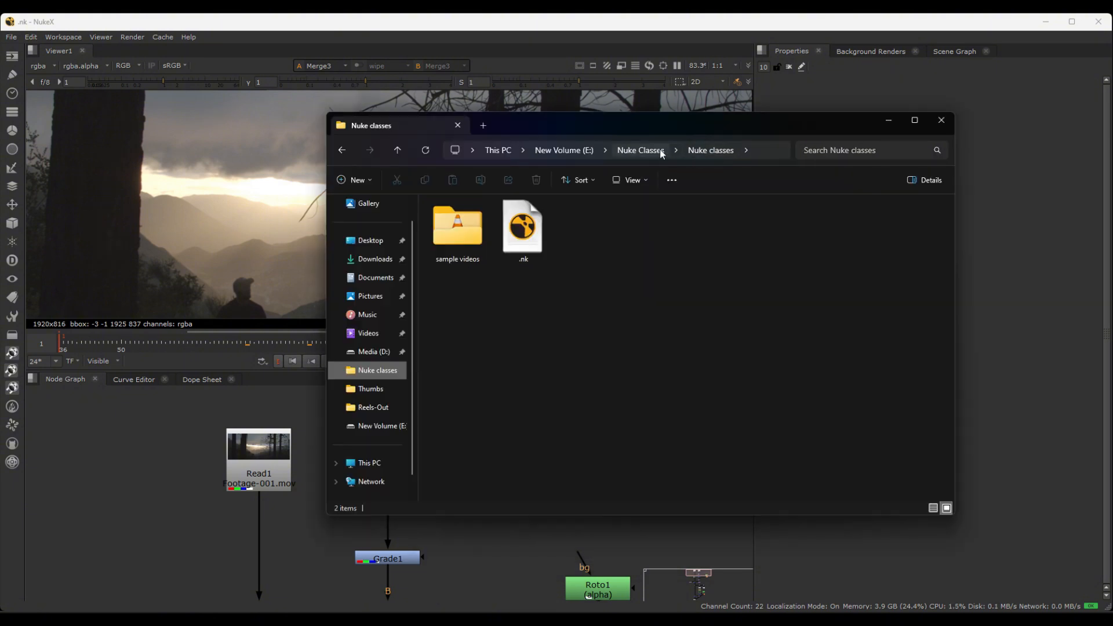
- Create a folder named Test in the parent Nuke Classes folder and move the inner Nuke classes folder into it
click(642, 150)
right_click(474, 264)
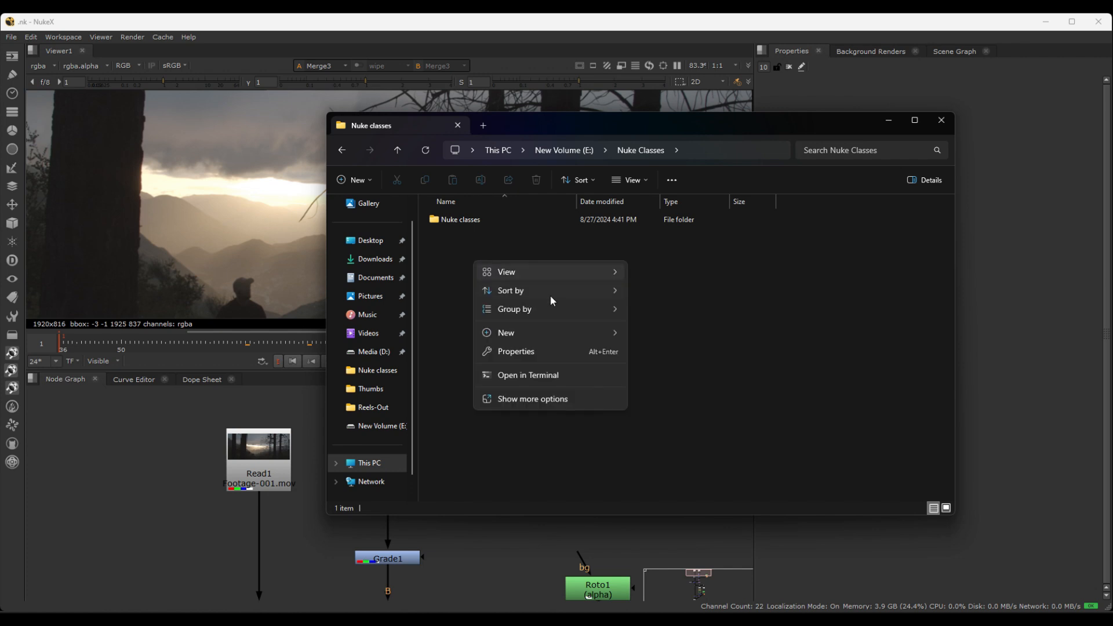
mouse_move(615, 340)
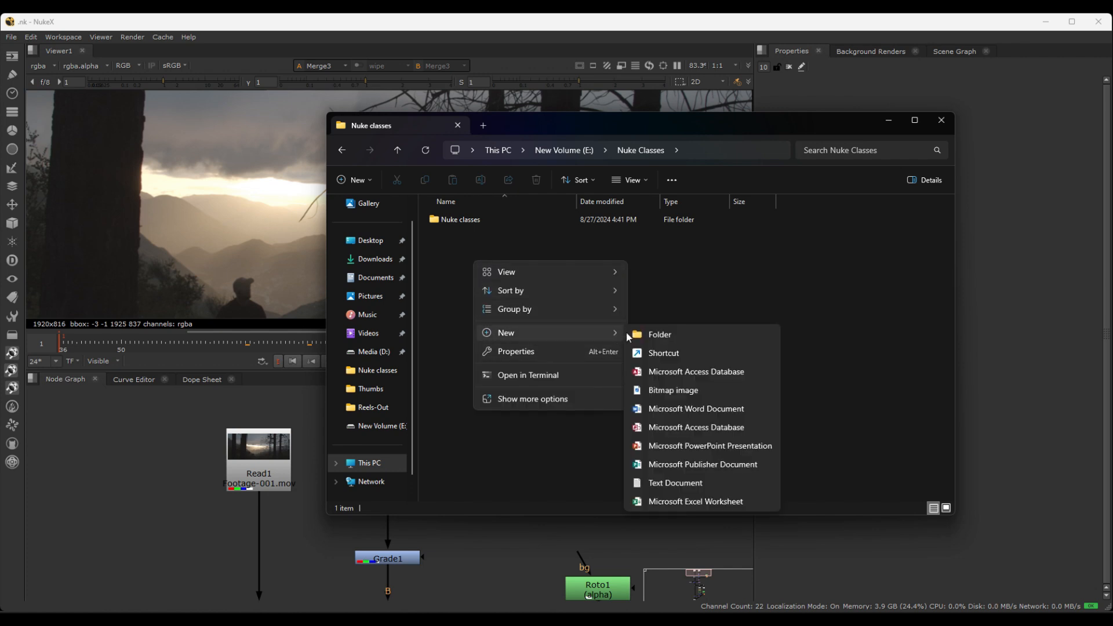
click(661, 341)
text(Test)
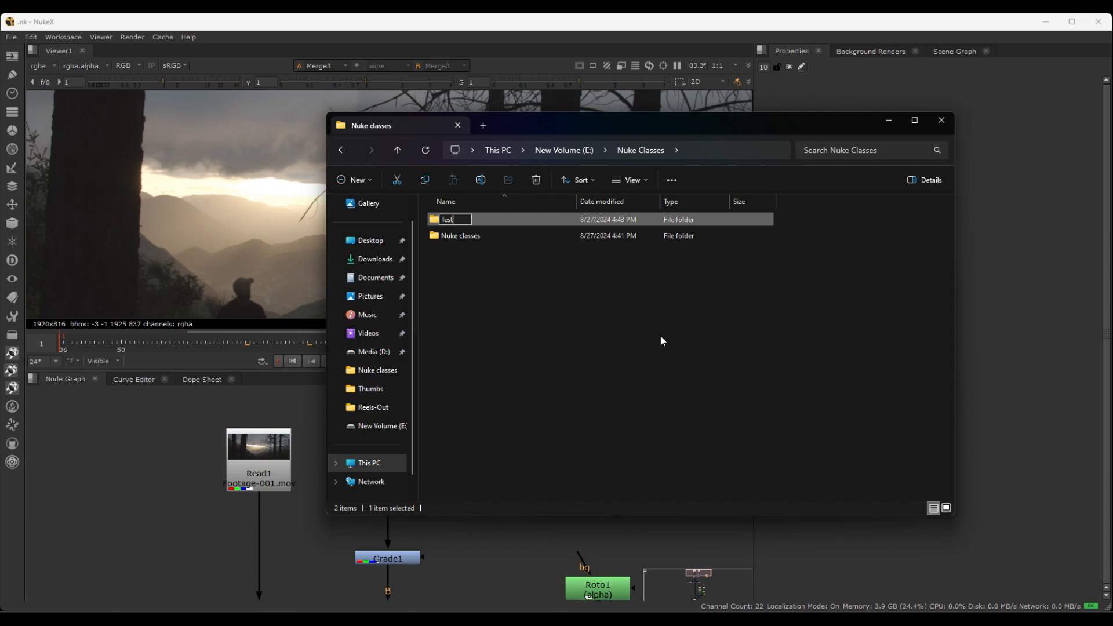
key(Return)
click(547, 315)
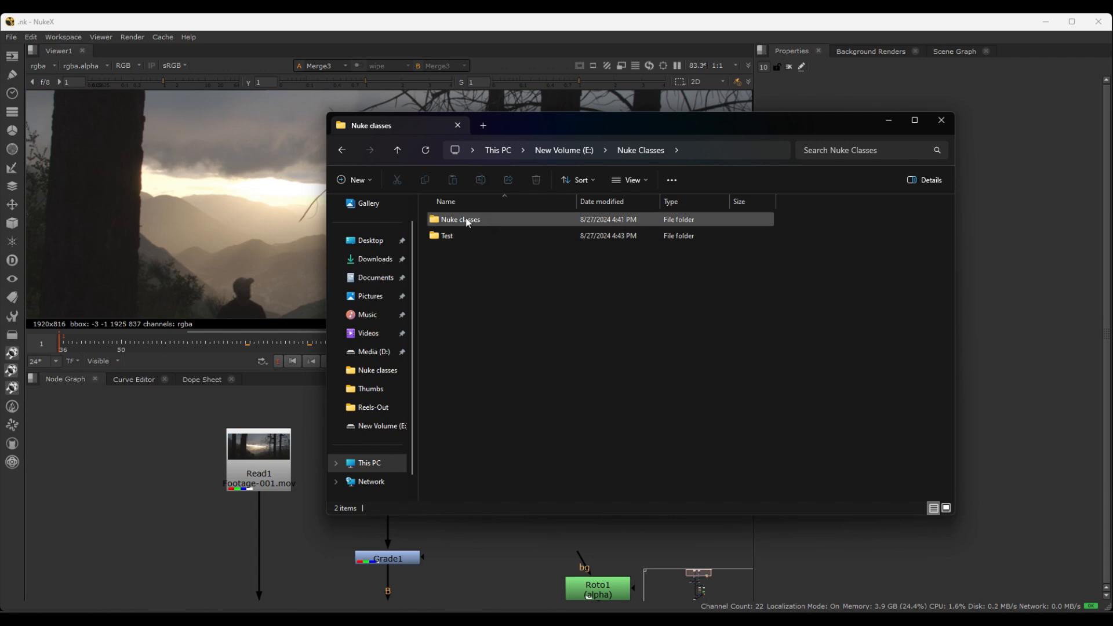
drag(462, 221, 459, 239)
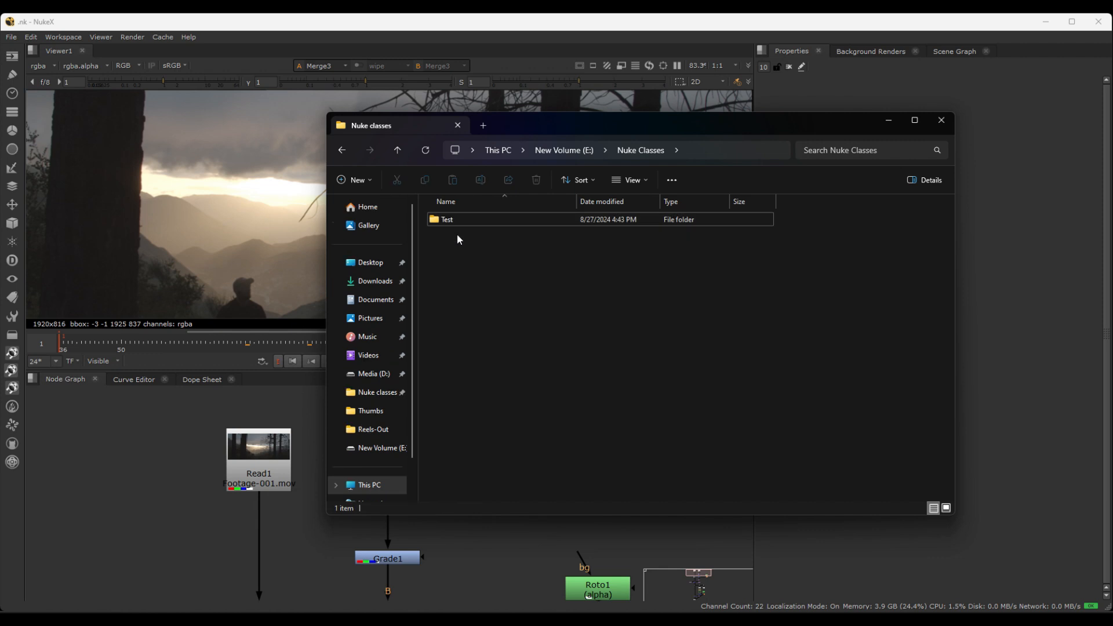
- Switch to NukeX and try to save the comp
click(181, 357)
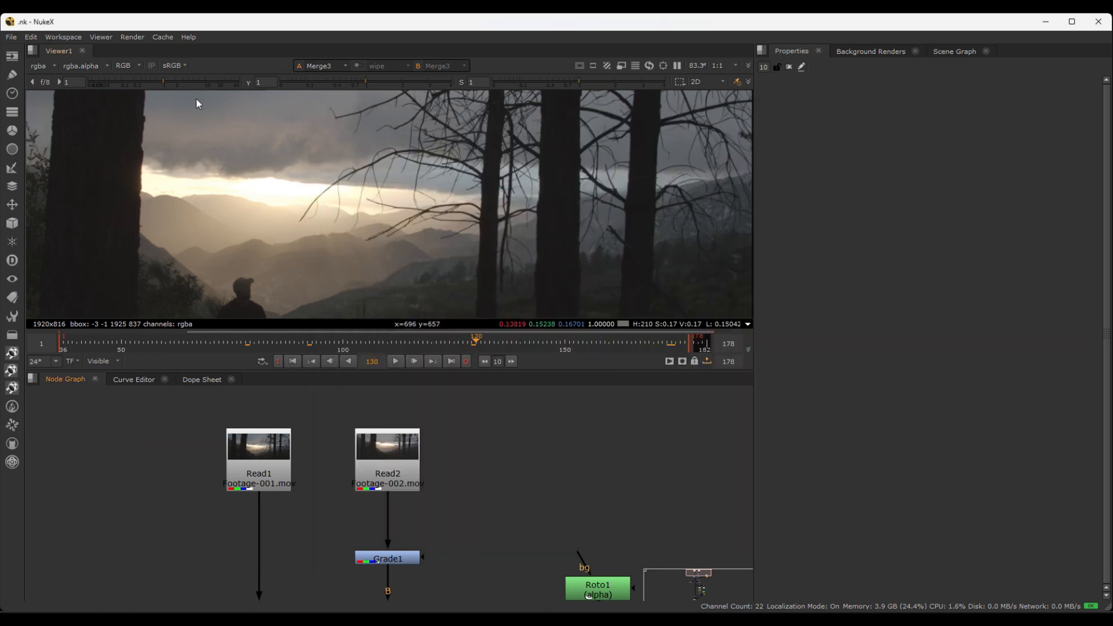
key(ctrl+s)
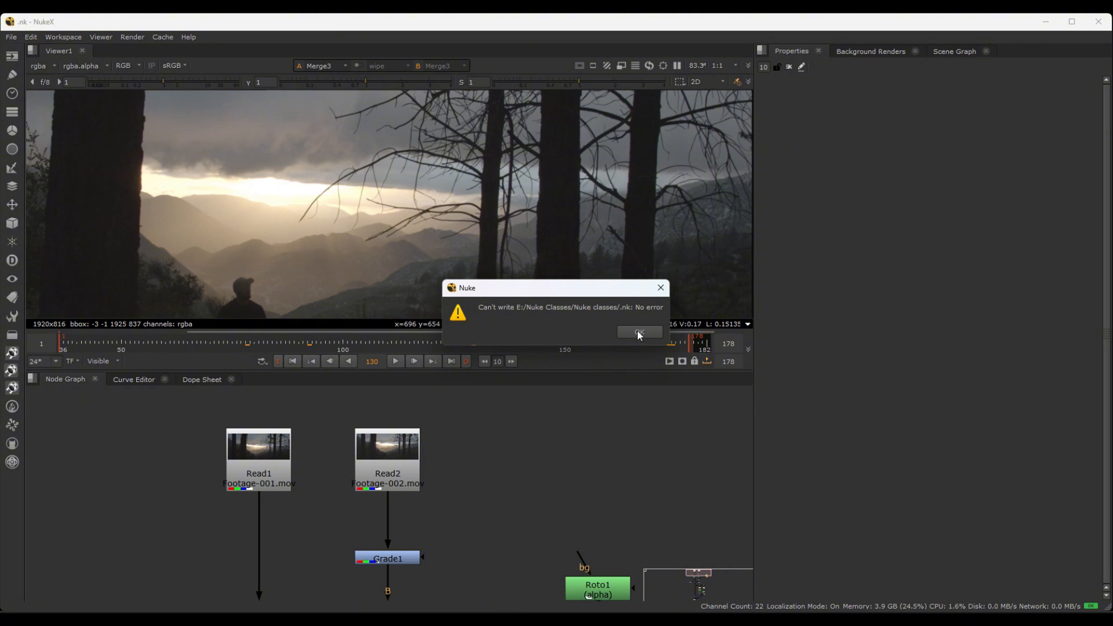
click(638, 332)
- Clear the comp and try to reopen the recent script E:/Nuke Classes/Nuke classes/.nk
click(11, 38)
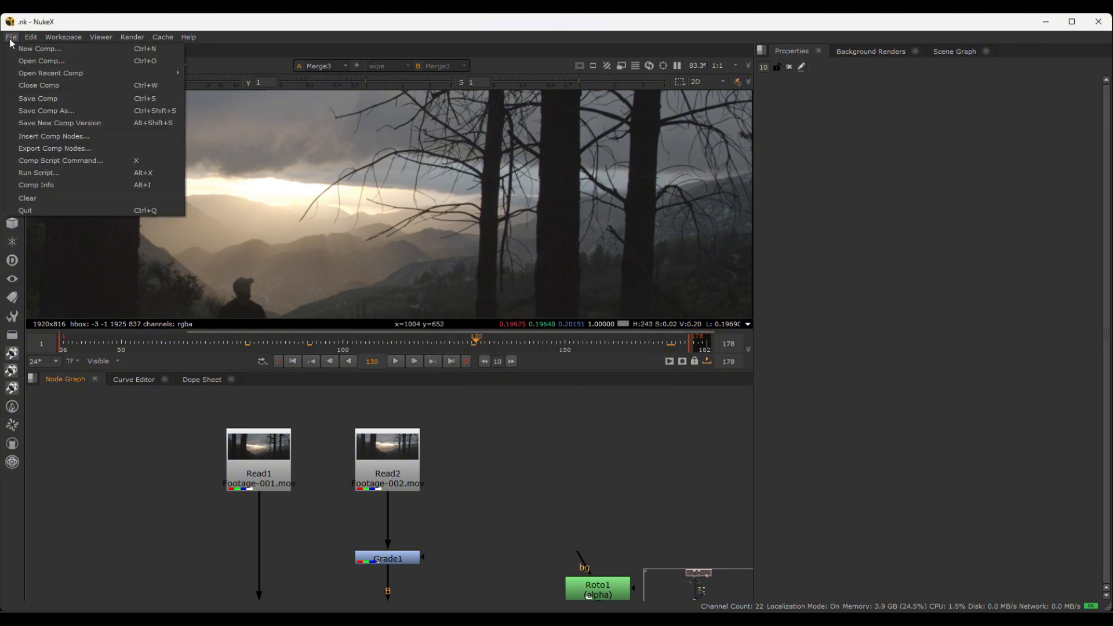
click(36, 197)
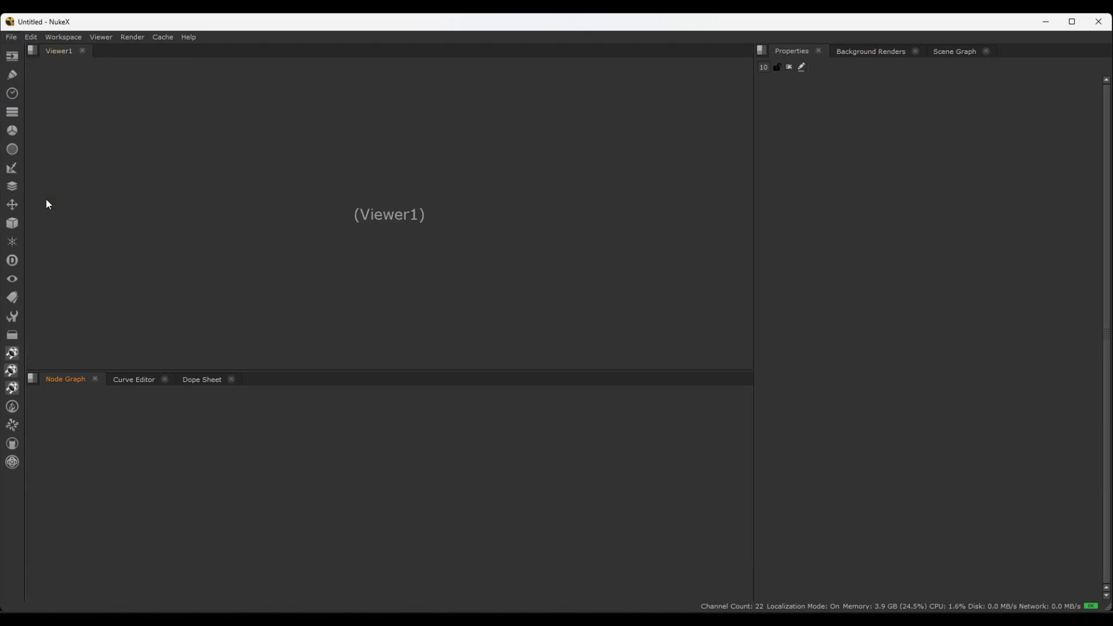
click(11, 37)
mouse_move(23, 73)
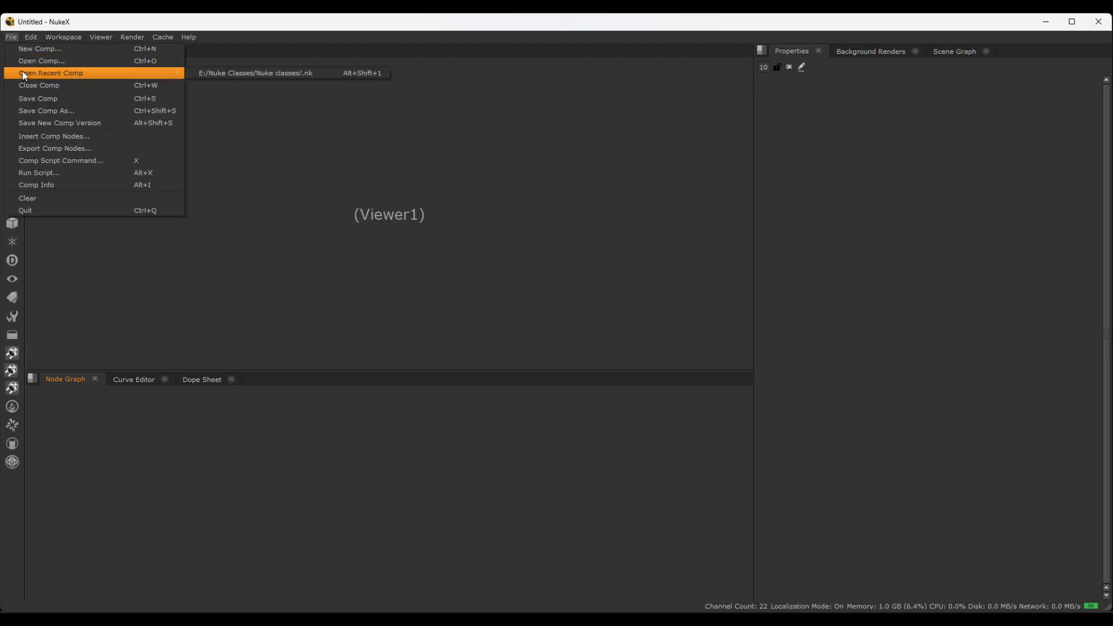
click(262, 74)
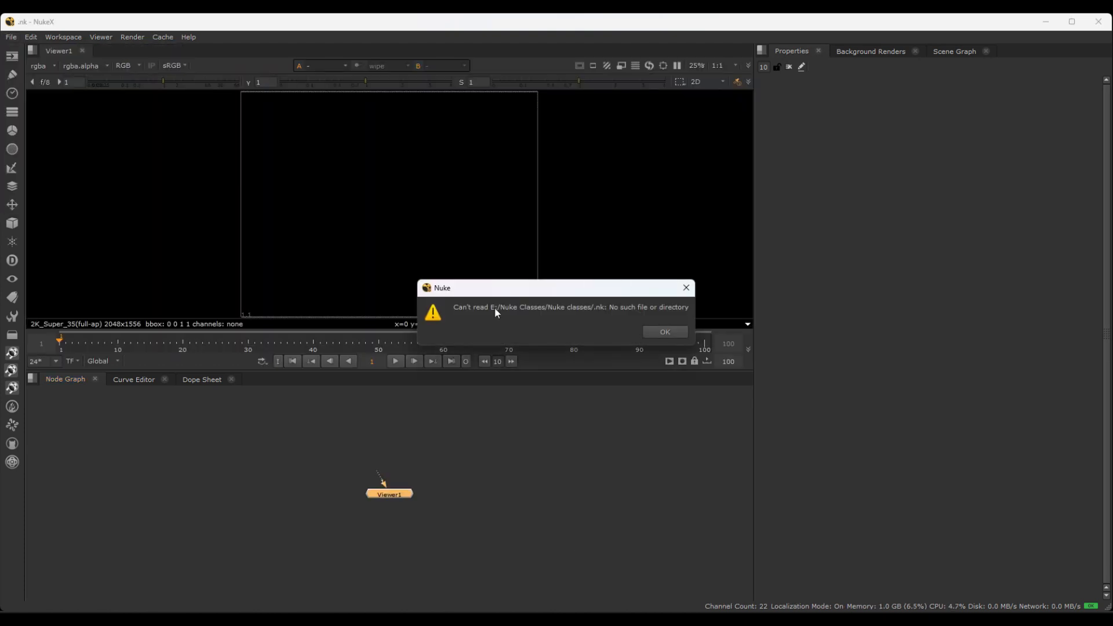
drag(581, 292, 498, 319)
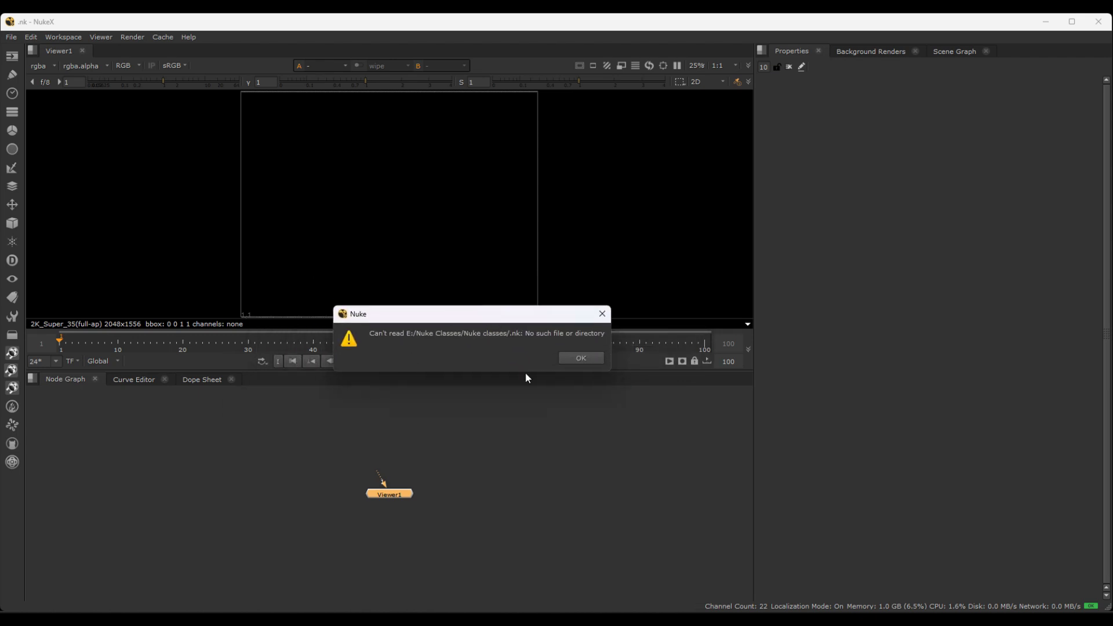
click(574, 360)
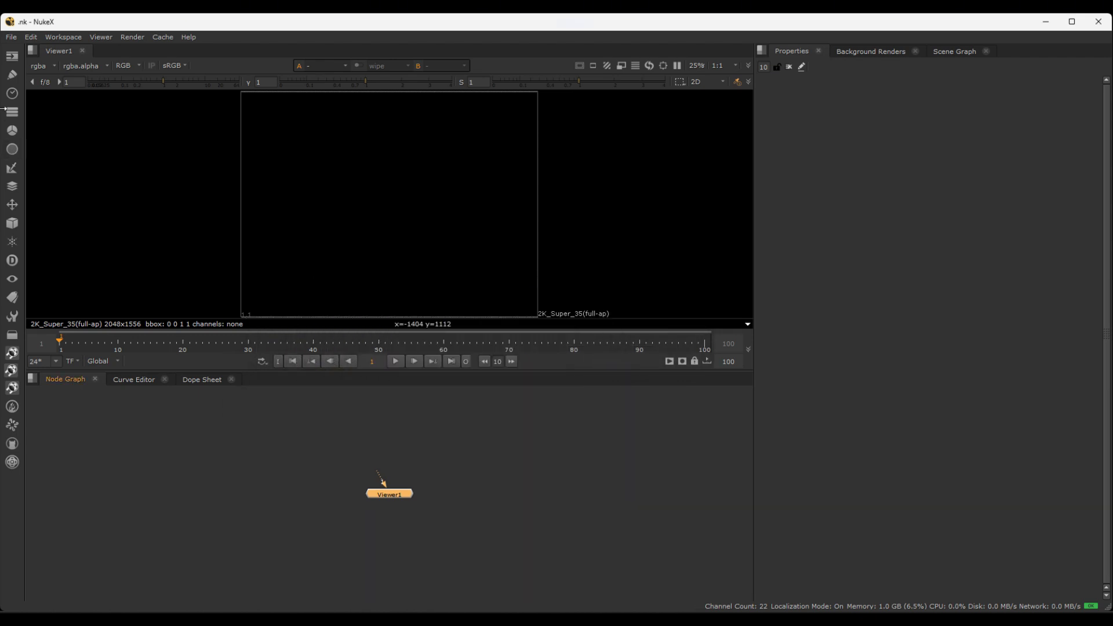
- Browse for a script to open in the moved folder E:/Nuke Classes/Test/Nuke classes/
click(11, 37)
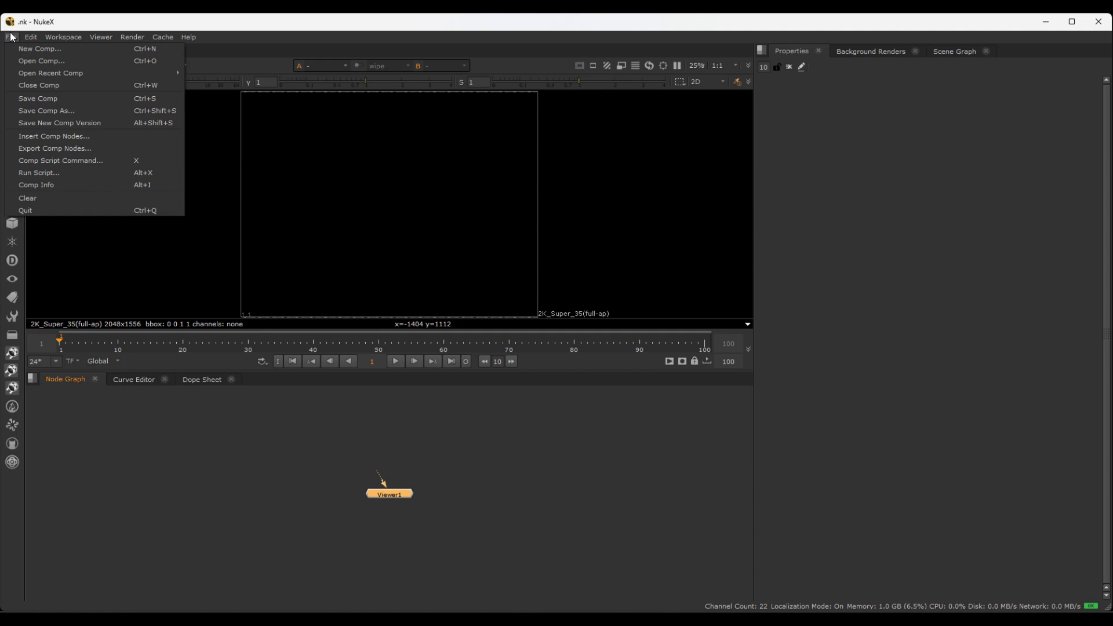
click(41, 61)
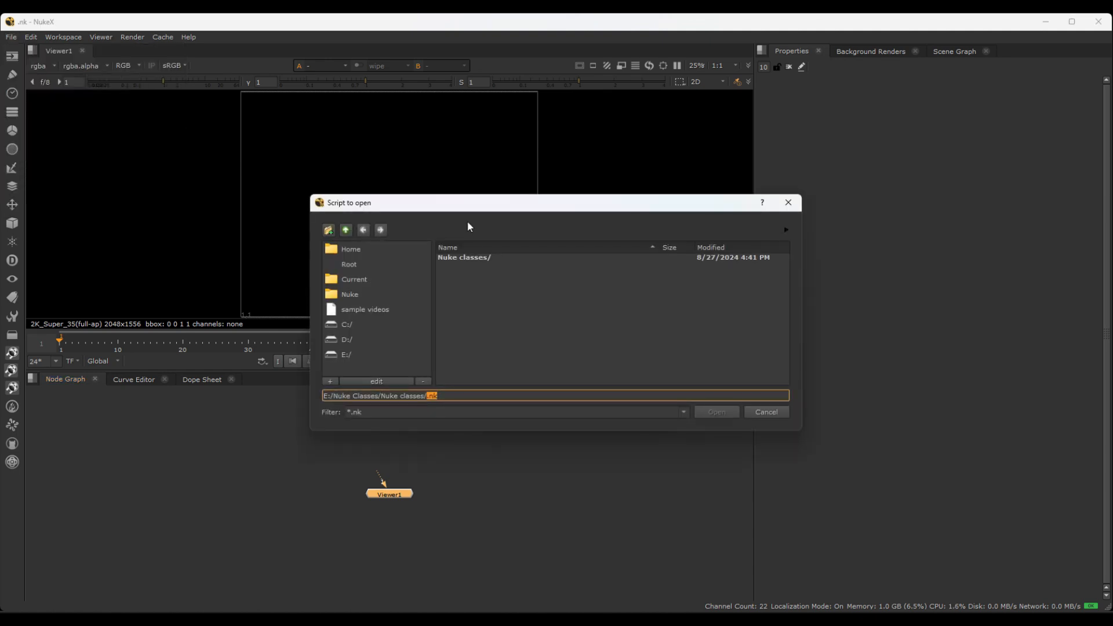
click(482, 368)
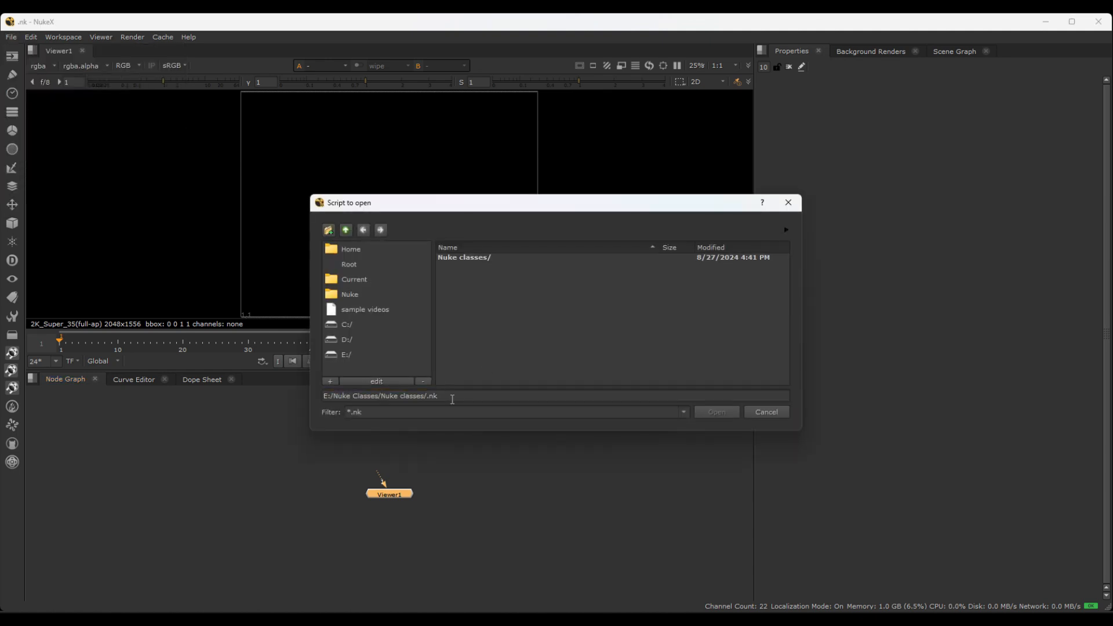
drag(457, 399, 381, 398)
key(BackSpace)
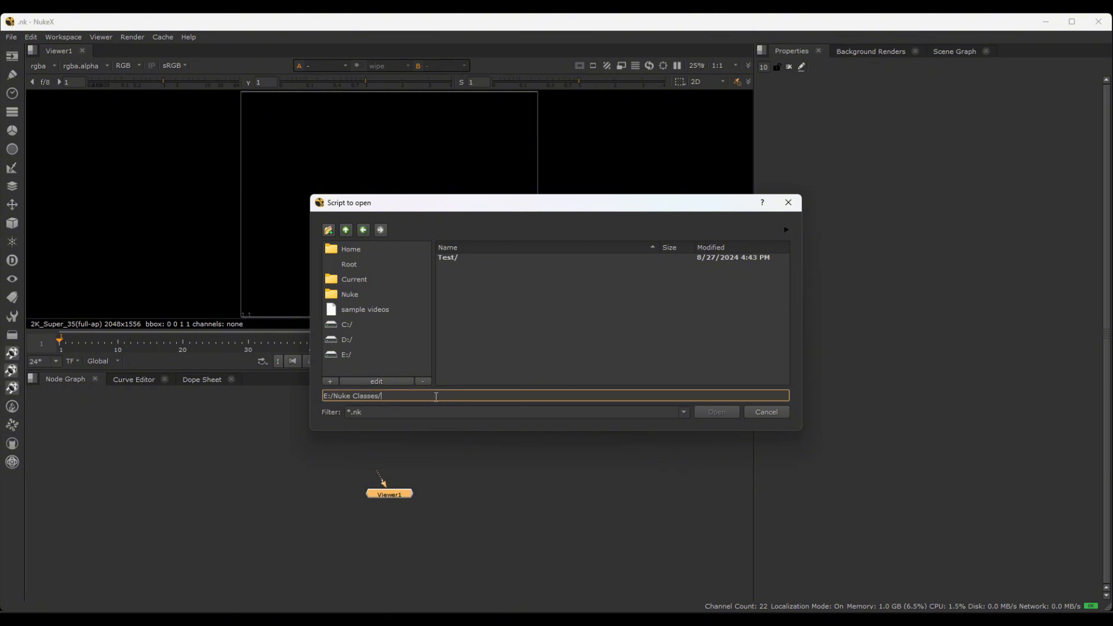
double_click(454, 258)
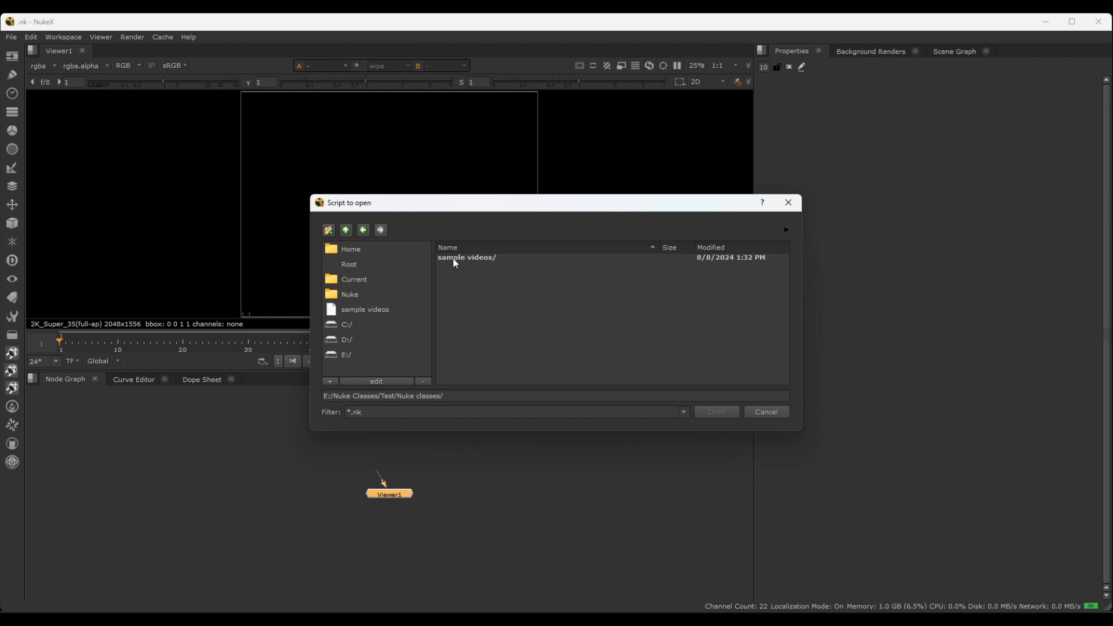
- Switch to File Explorer, rename the .nk script in the moved Nuke classes folder as Test.nk, and minimize the window
key(alt+Tab)
click(465, 241)
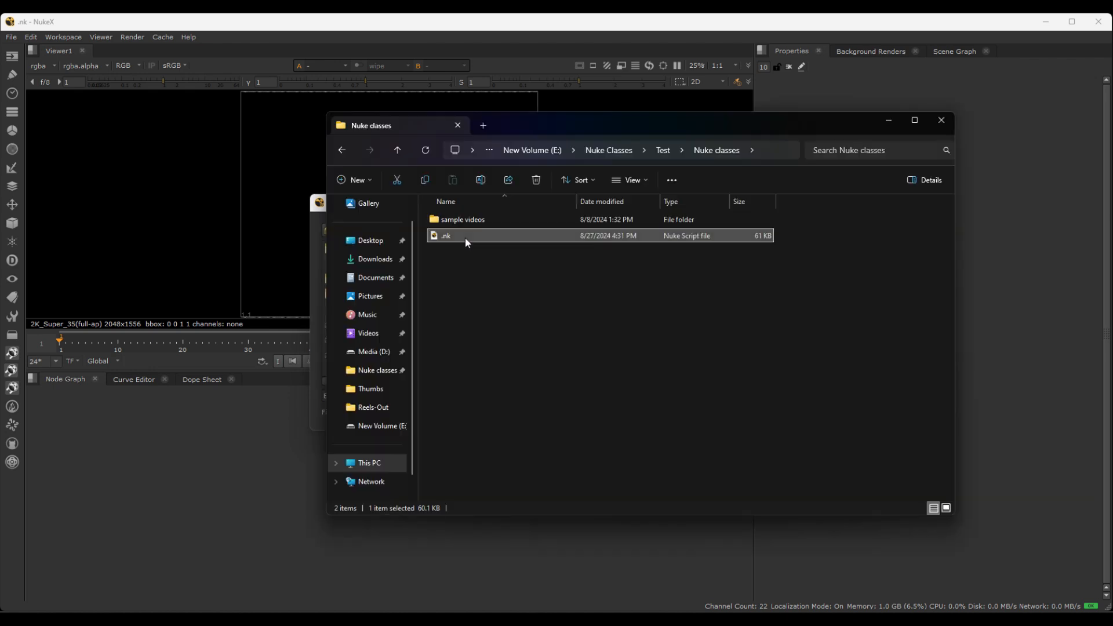
click(466, 241)
text(Test)
click(440, 256)
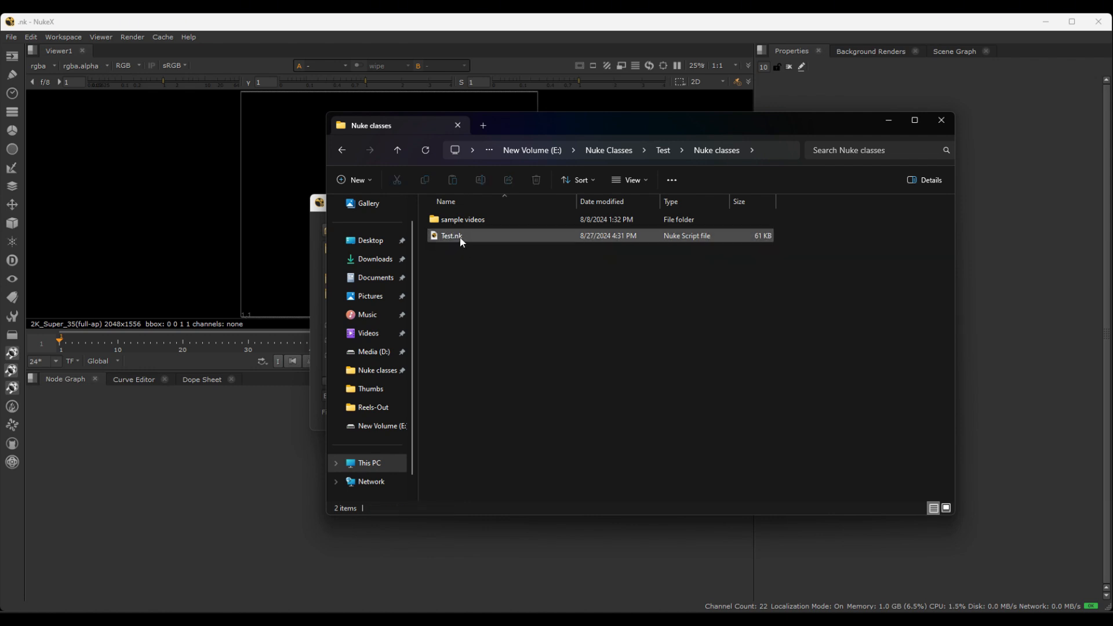
click(888, 120)
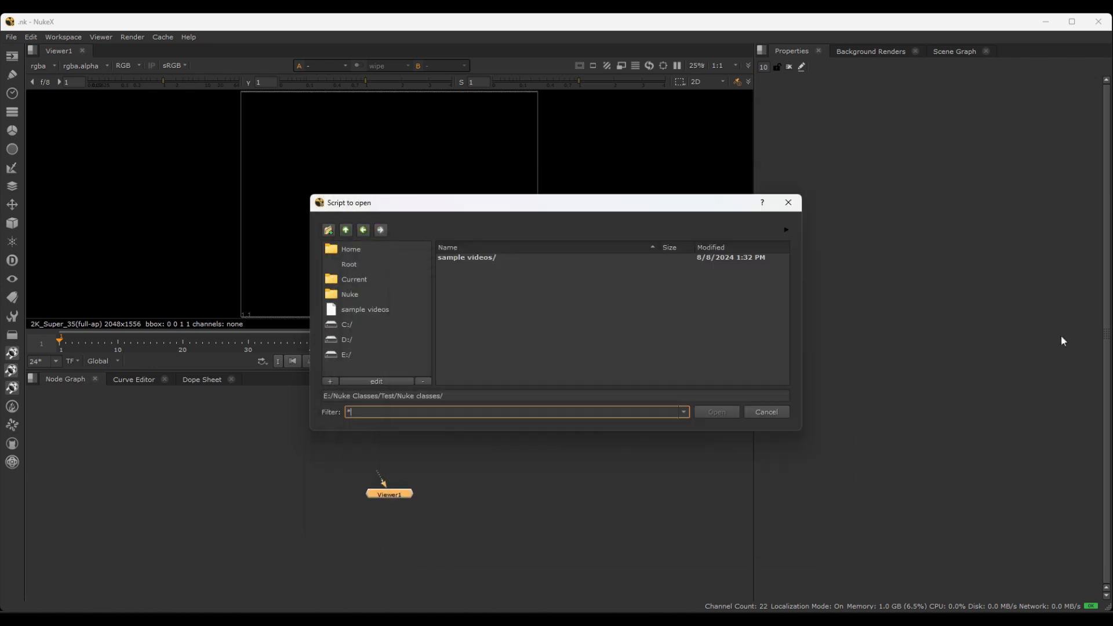
- Cancel the script selection and clear the current comp
click(765, 411)
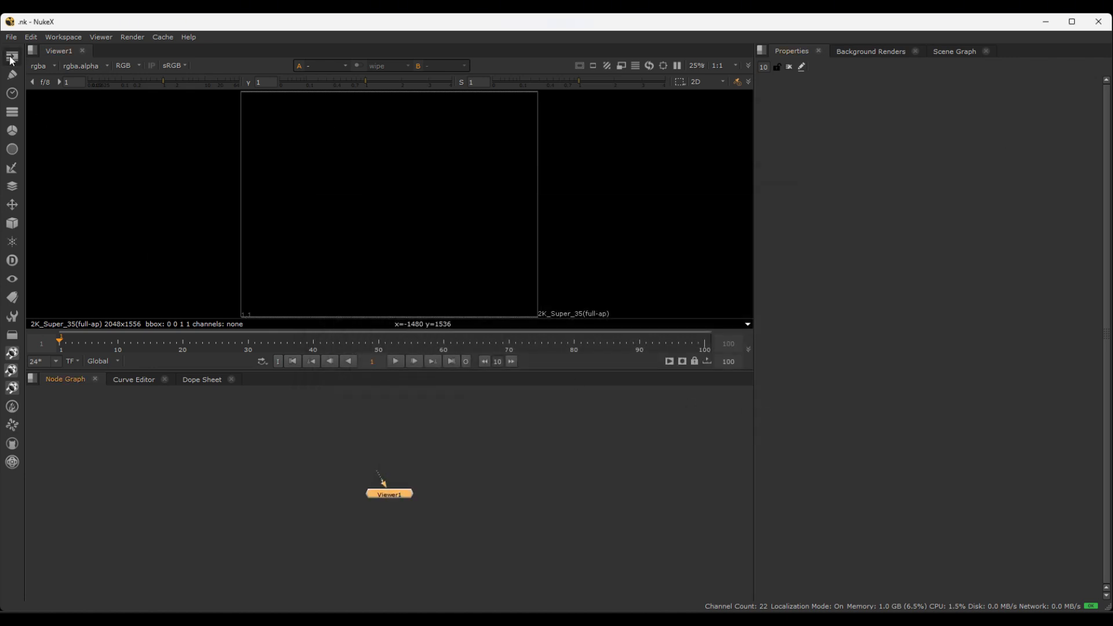
click(11, 36)
click(34, 199)
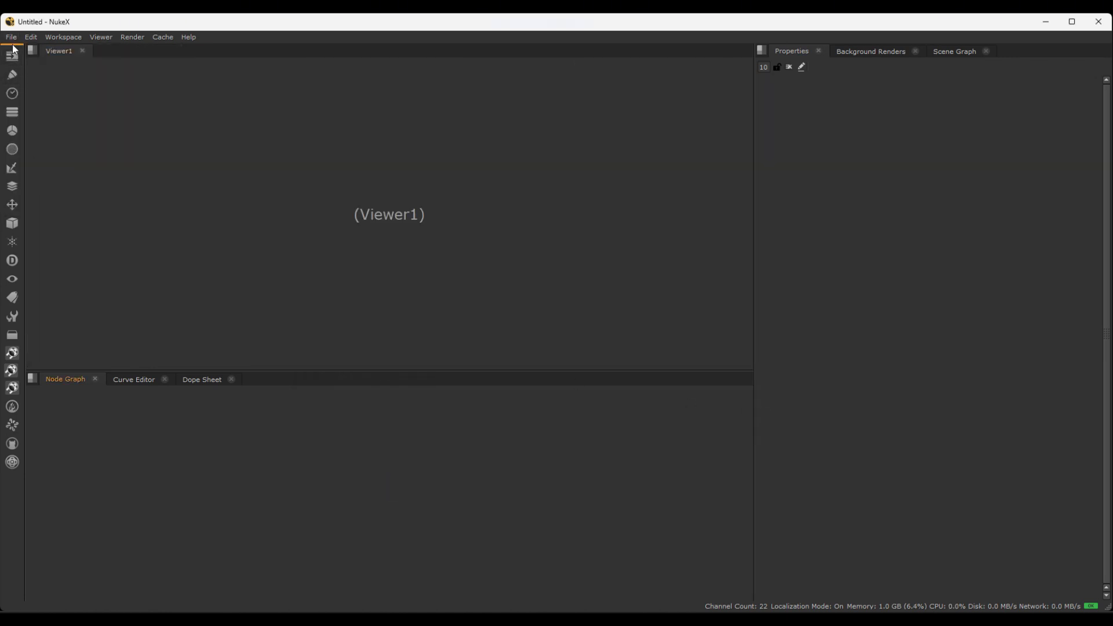
- Open the script Test.nk from E:/Nuke Classes/Test/Nuke classes/
click(11, 37)
click(41, 61)
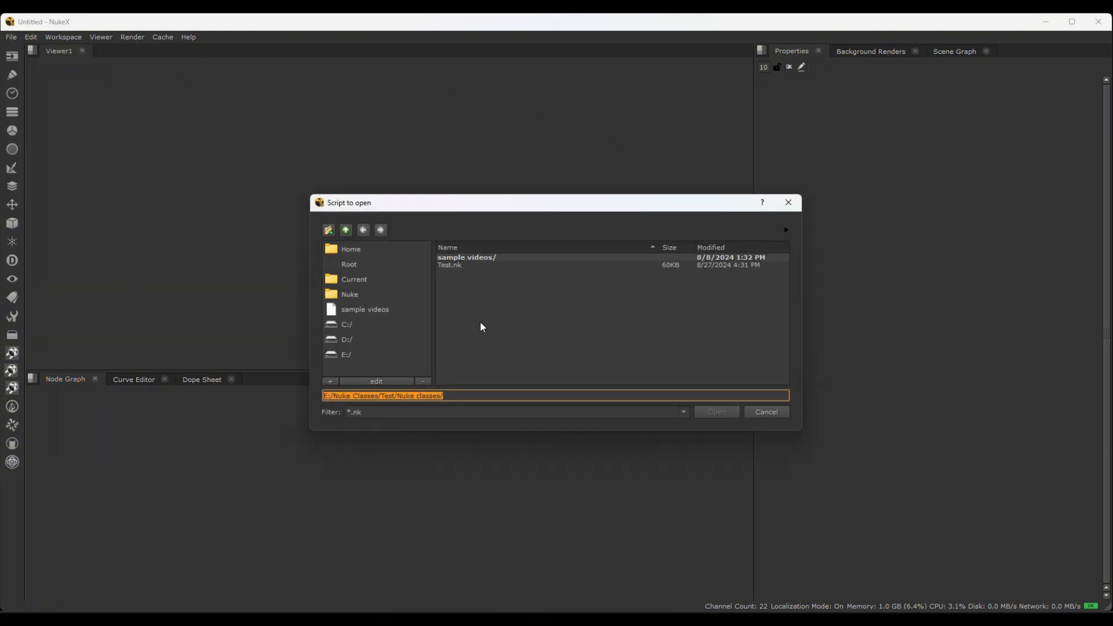
click(461, 269)
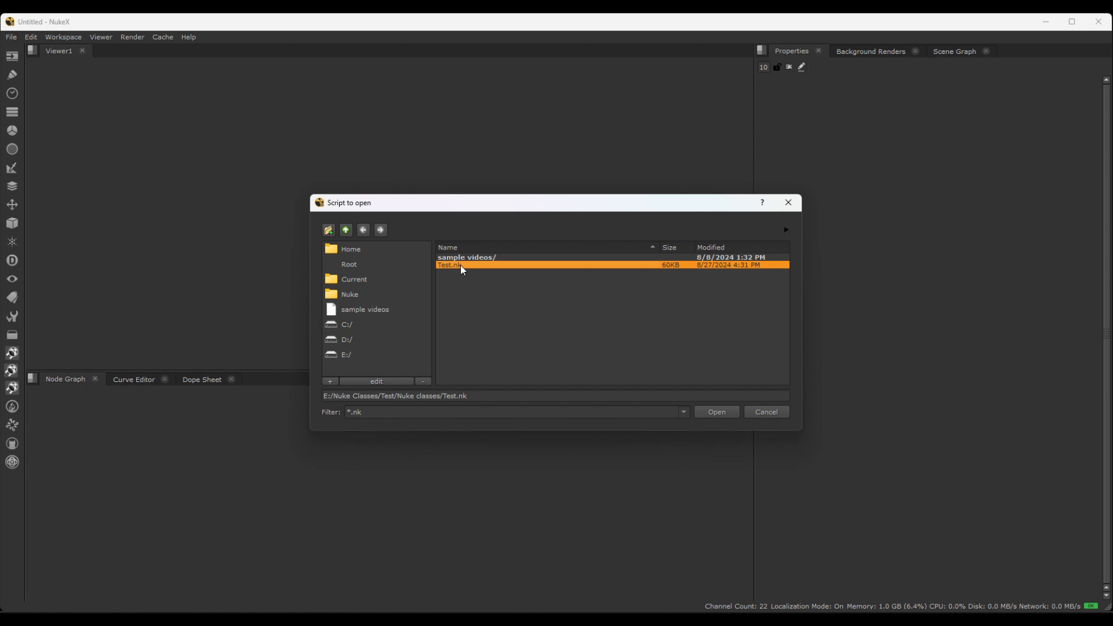
click(717, 412)
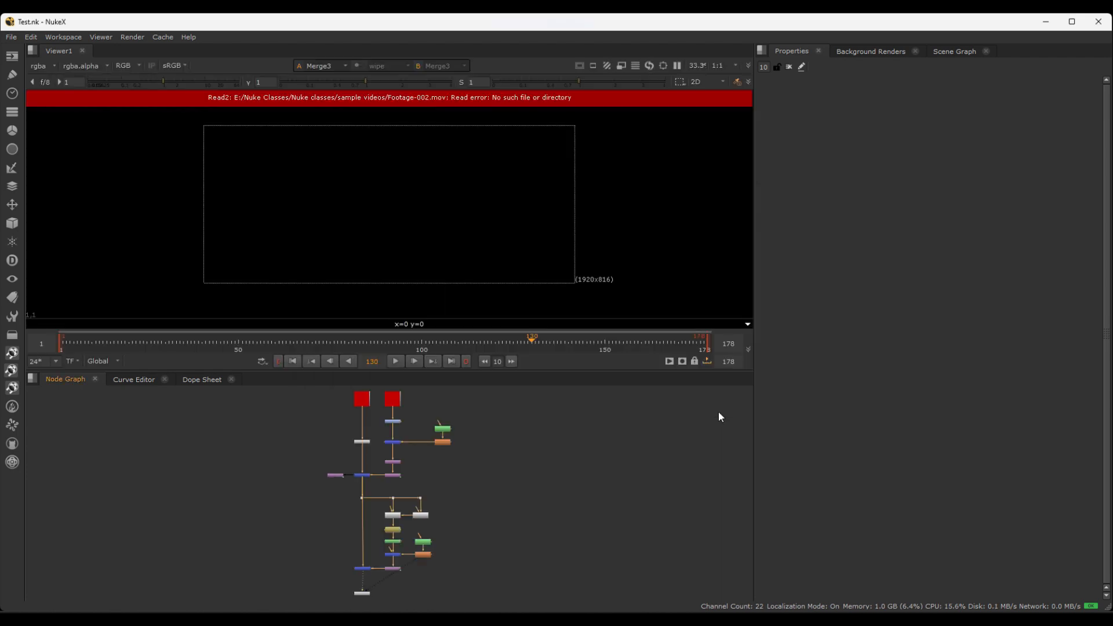
- Examine the node graph up to the Read1 and Read2 footage nodes to check whether their source files load
scroll(449, 497, up, 5)
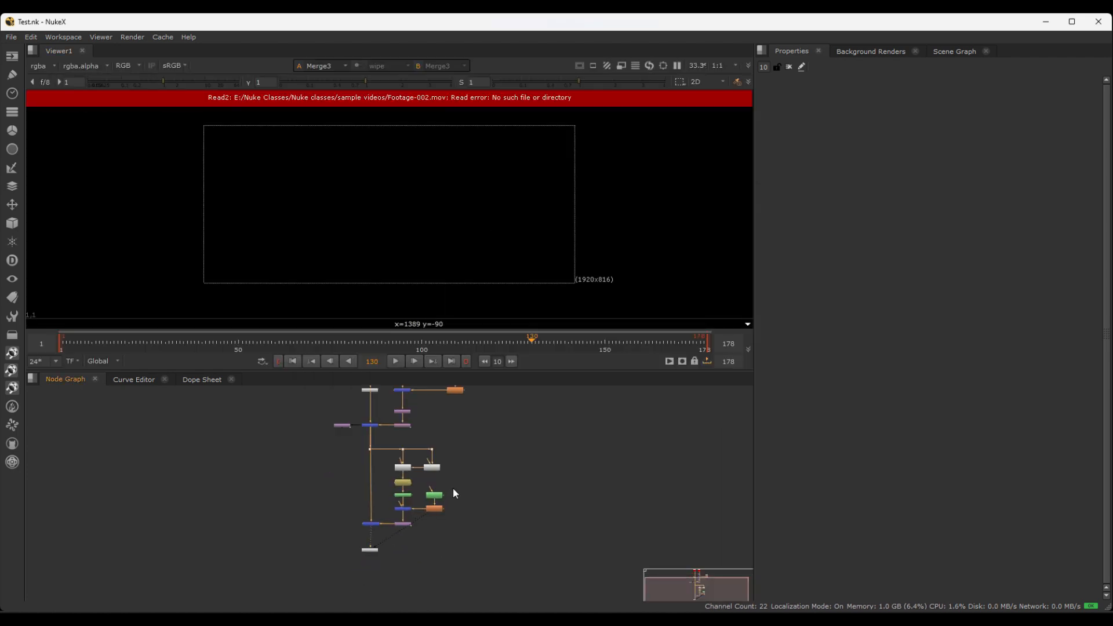
mouse_move(415, 480)
middle_down()
mouse_move(493, 564)
mouse_move(496, 623)
middle_up()
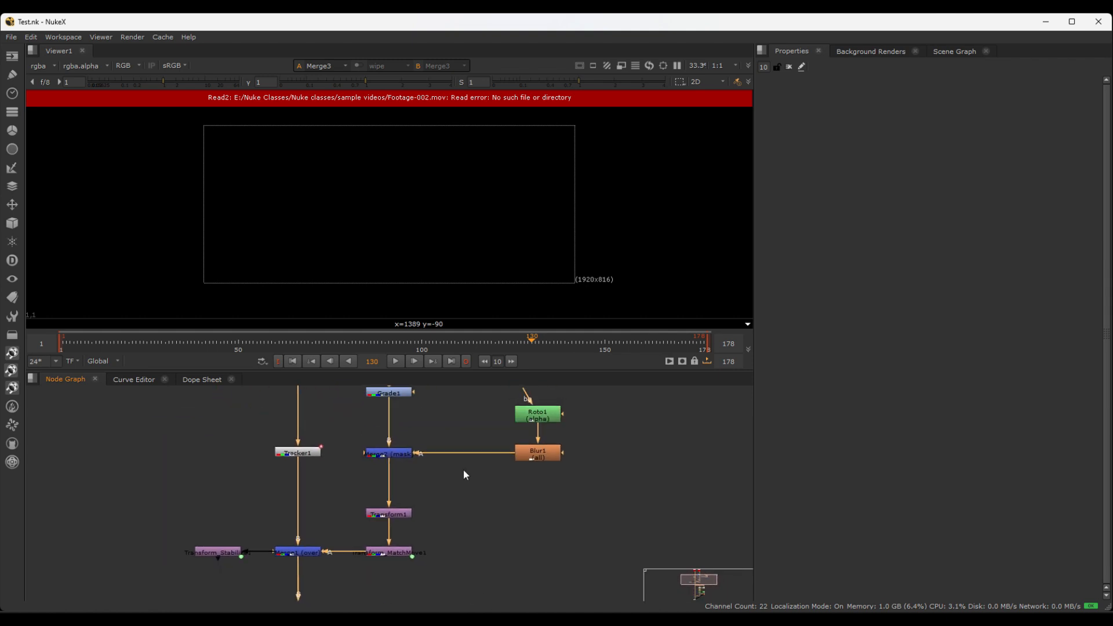
middle_drag(445, 409, 479, 542)
scroll(500, 478, up, 3)
scroll(500, 478, up, 1)
middle_drag(485, 474, 534, 546)
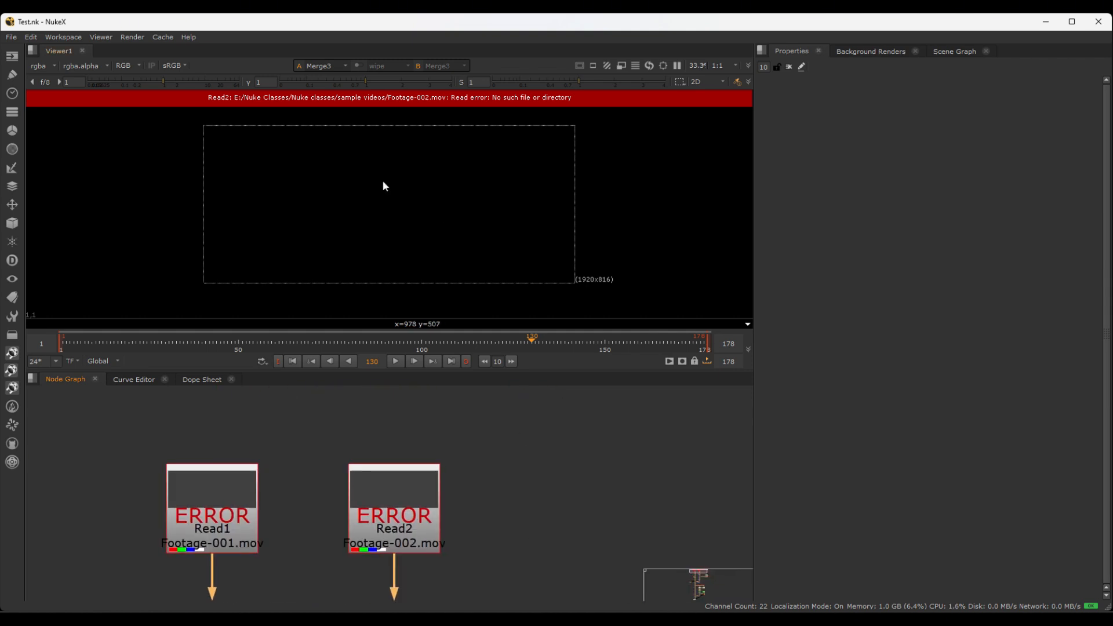
drag(532, 443, 69, 552)
click(545, 444)
scroll(547, 444, down, 1)
middle_drag(604, 440, 544, 433)
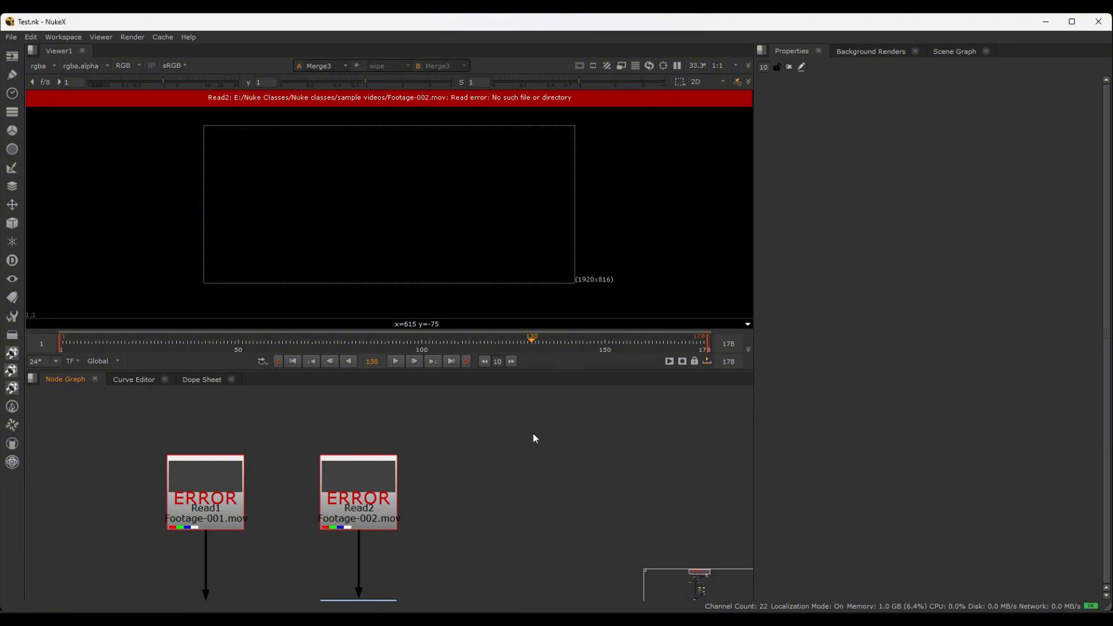
- Open the project settings and apply the script directory expression as the project directory
key(s)
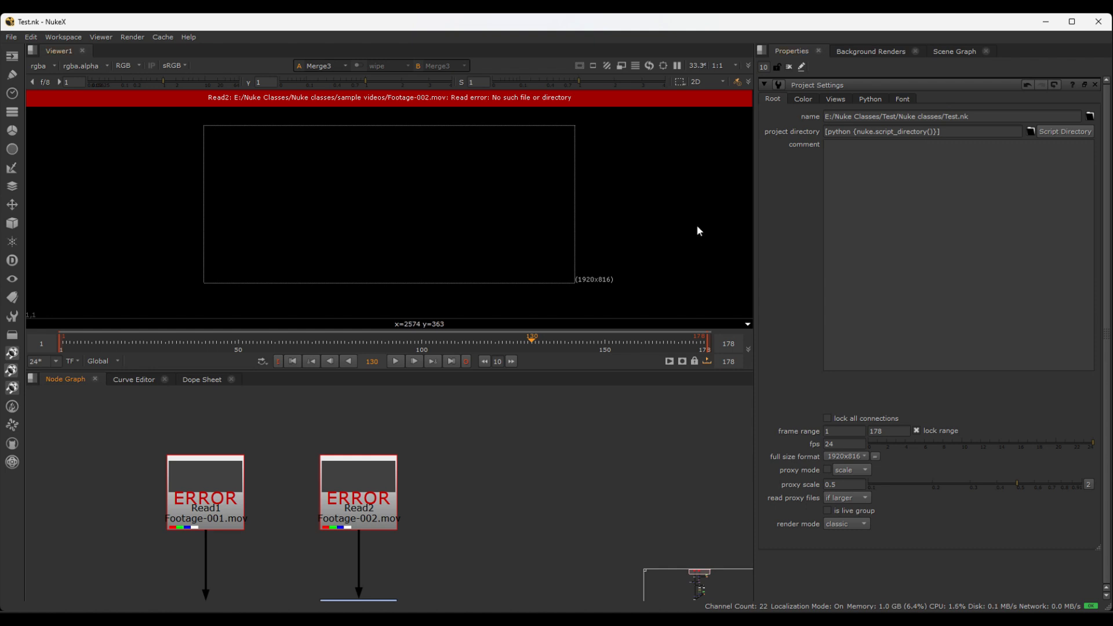
click(1056, 132)
drag(945, 131, 823, 124)
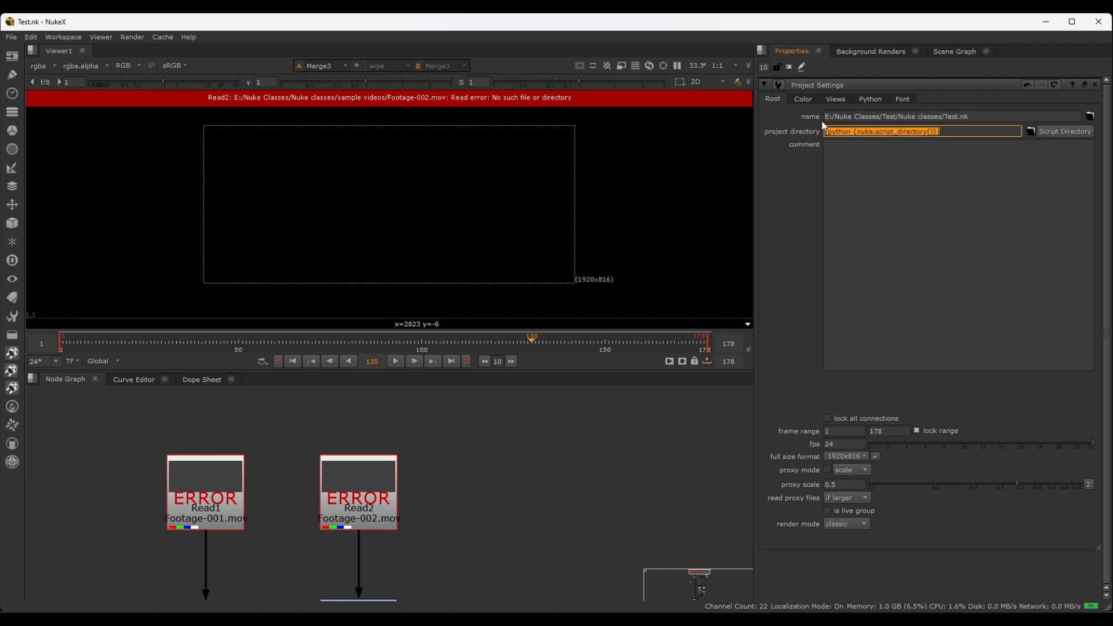
click(461, 438)
scroll(514, 452, down, 2)
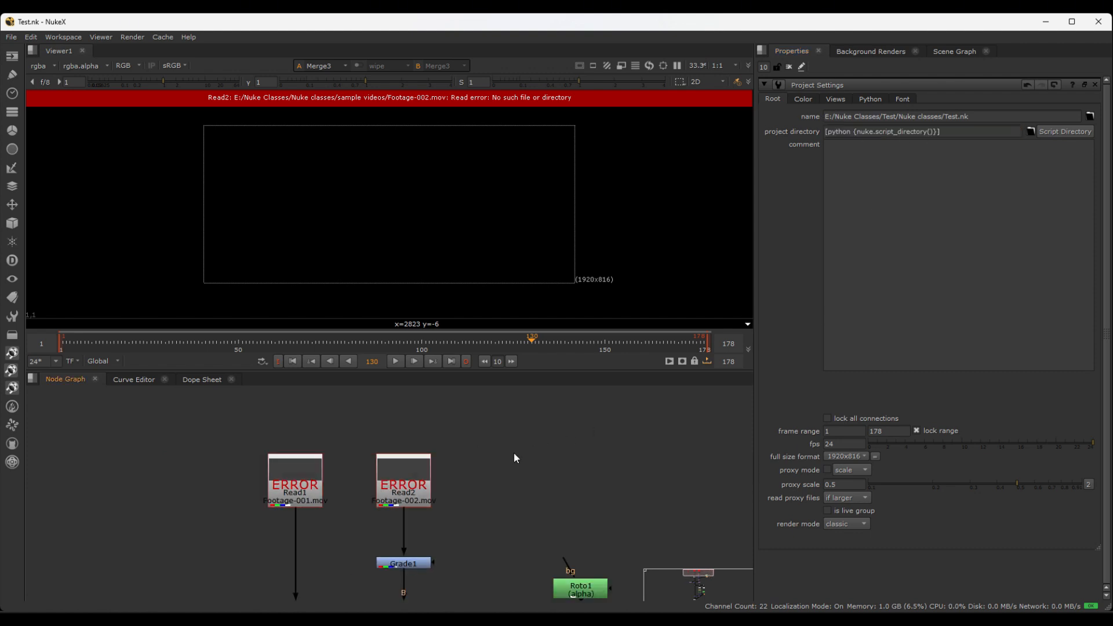
- Open the Read1 node's properties and compare its file path with the project directory expression in the project settings
scroll(513, 452, up, 1)
middle_drag(514, 452, 497, 437)
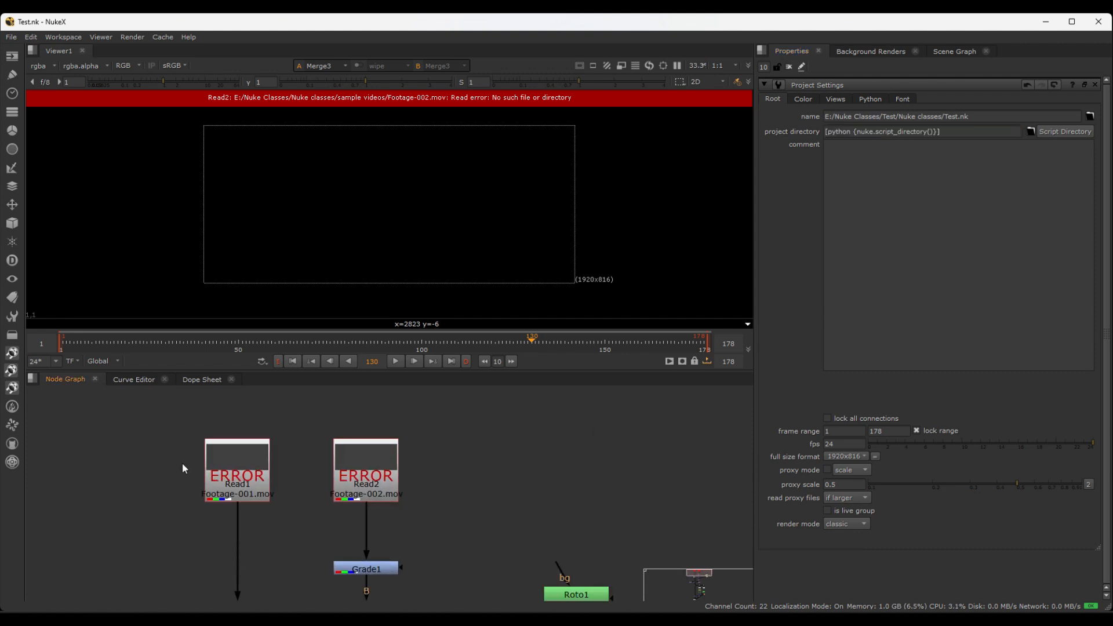
double_click(236, 459)
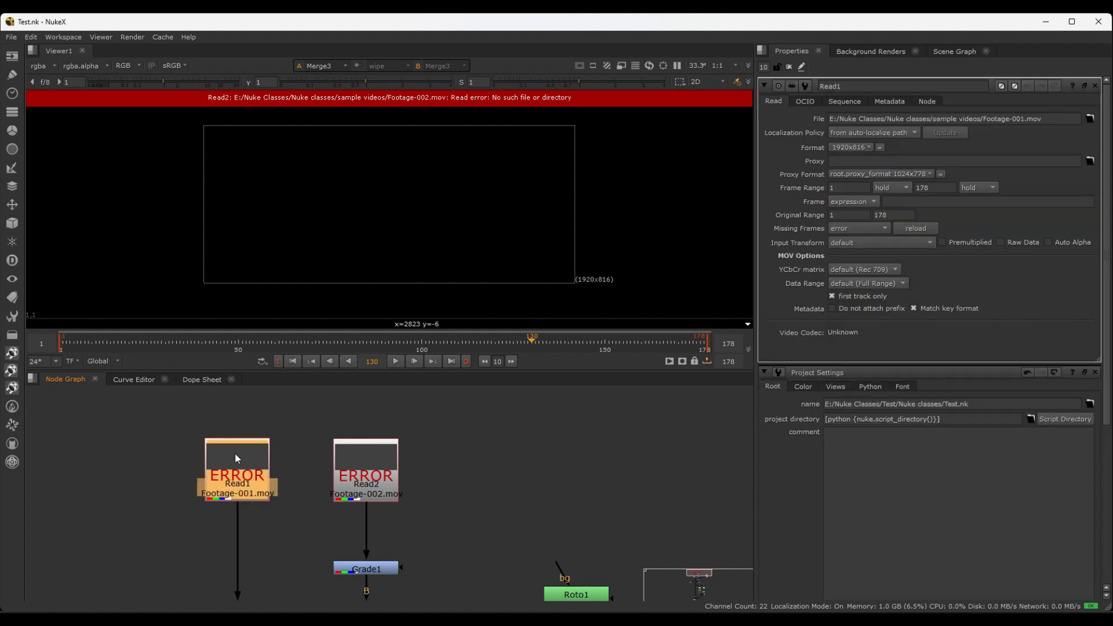
scroll(261, 458, up, 1)
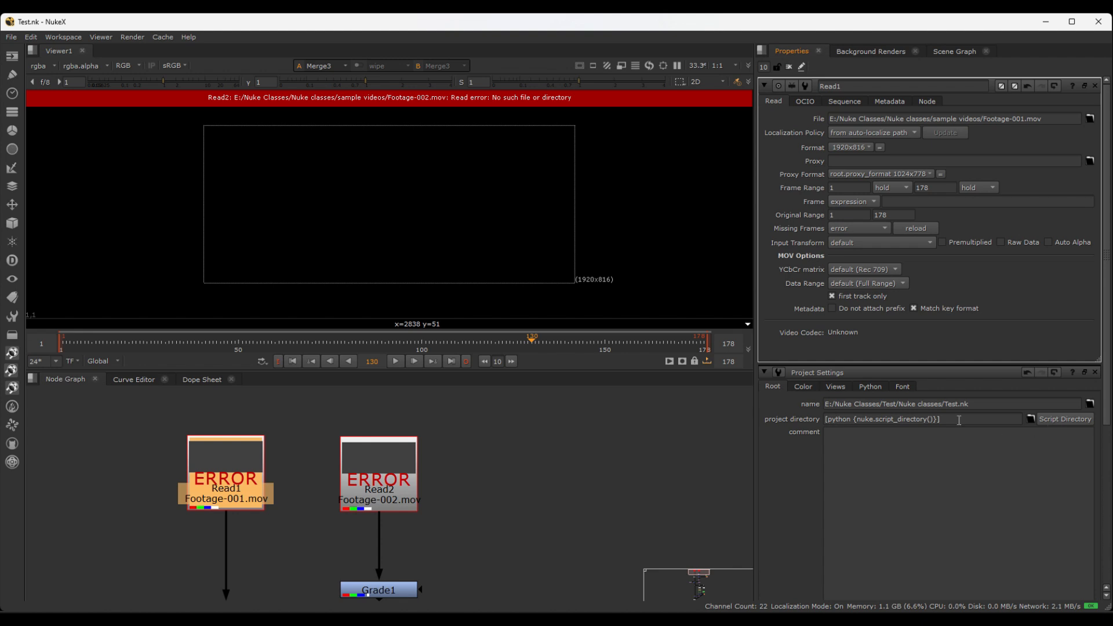
drag(942, 419, 822, 418)
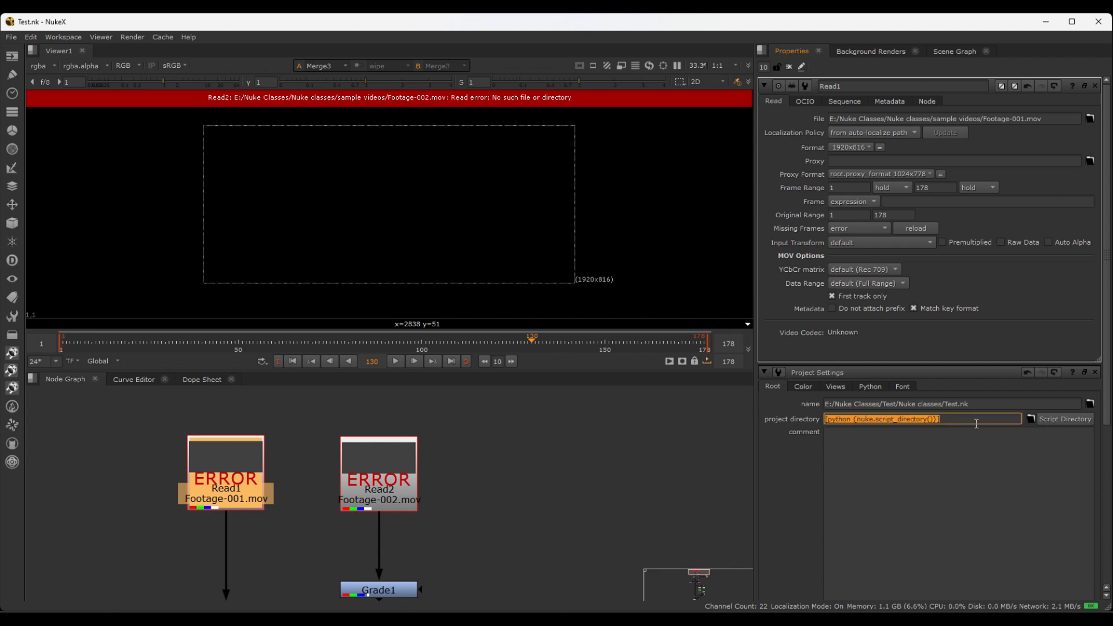
click(587, 425)
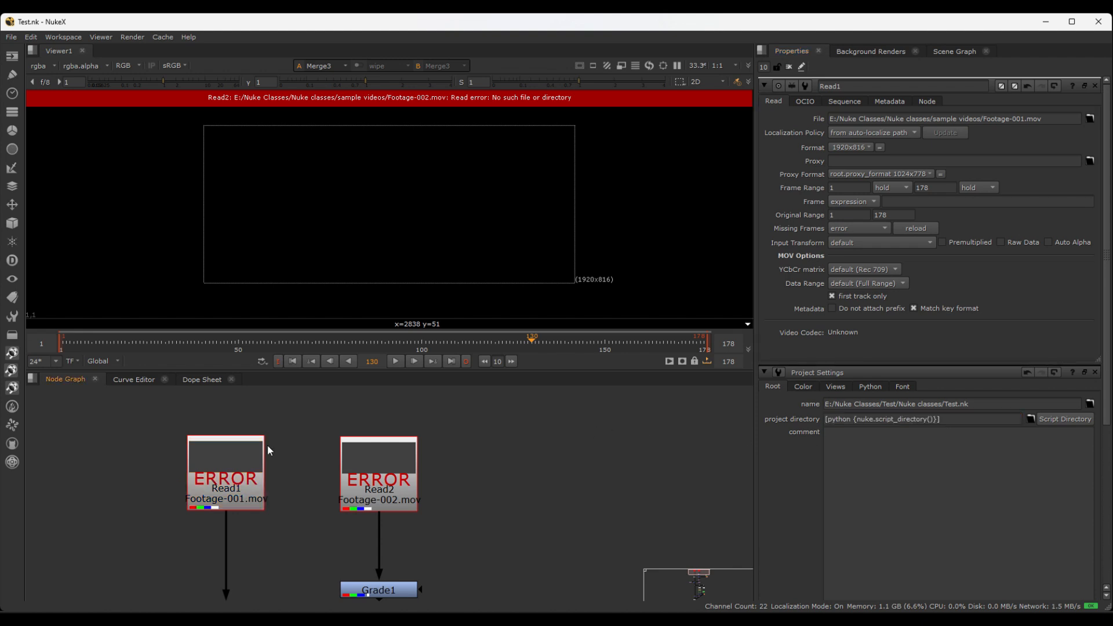
click(222, 472)
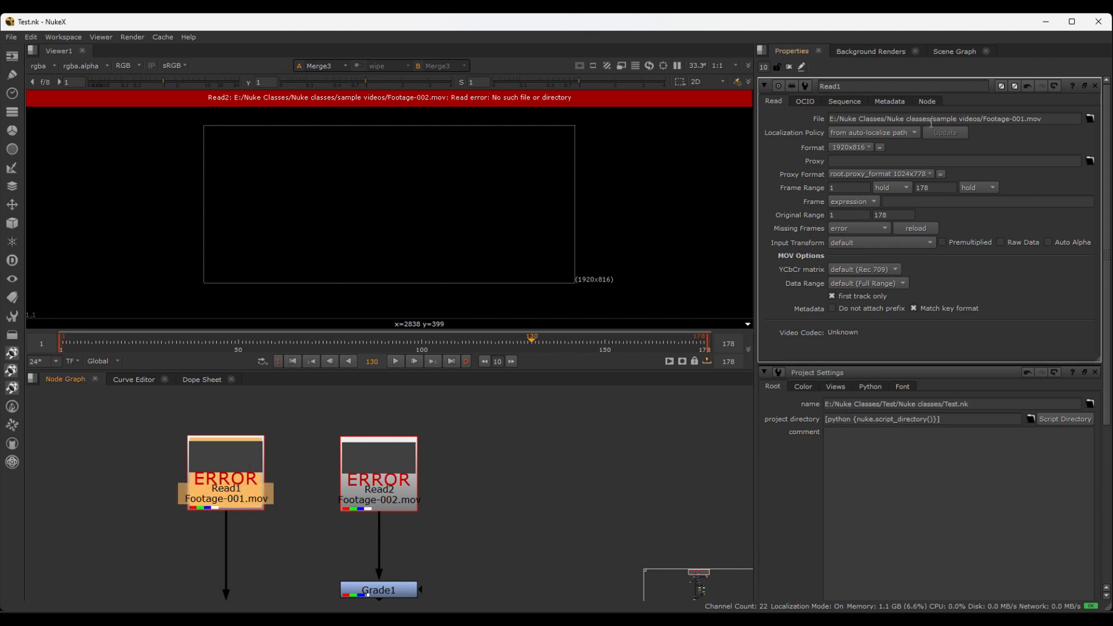
drag(933, 119, 830, 118)
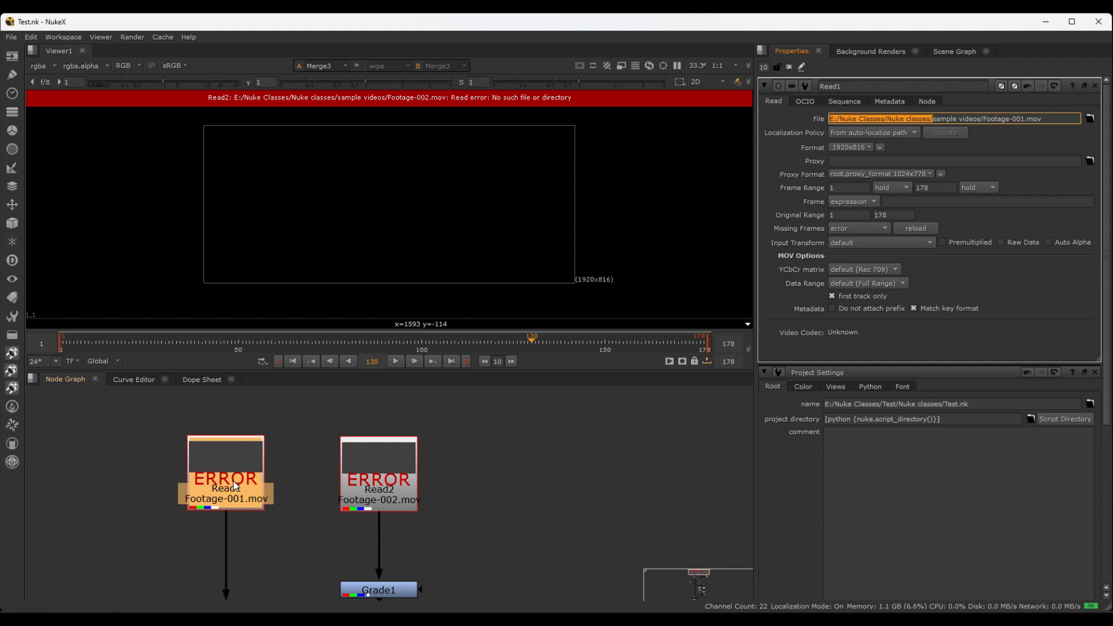
scroll(464, 465, down, 3)
middle_drag(465, 464, 358, 467)
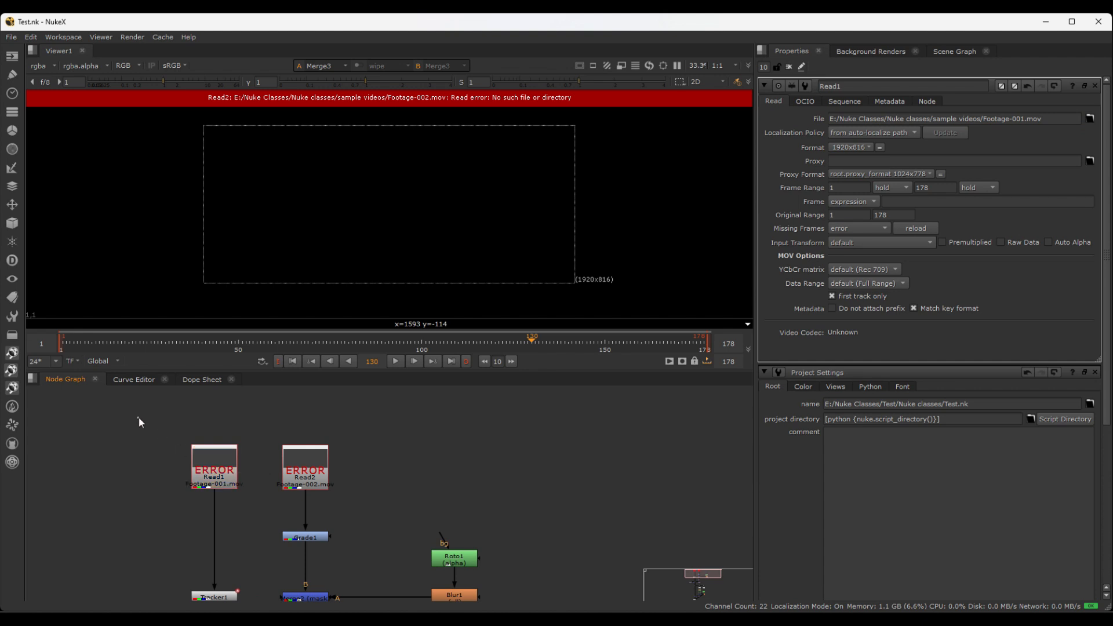
drag(138, 417, 360, 502)
click(216, 455)
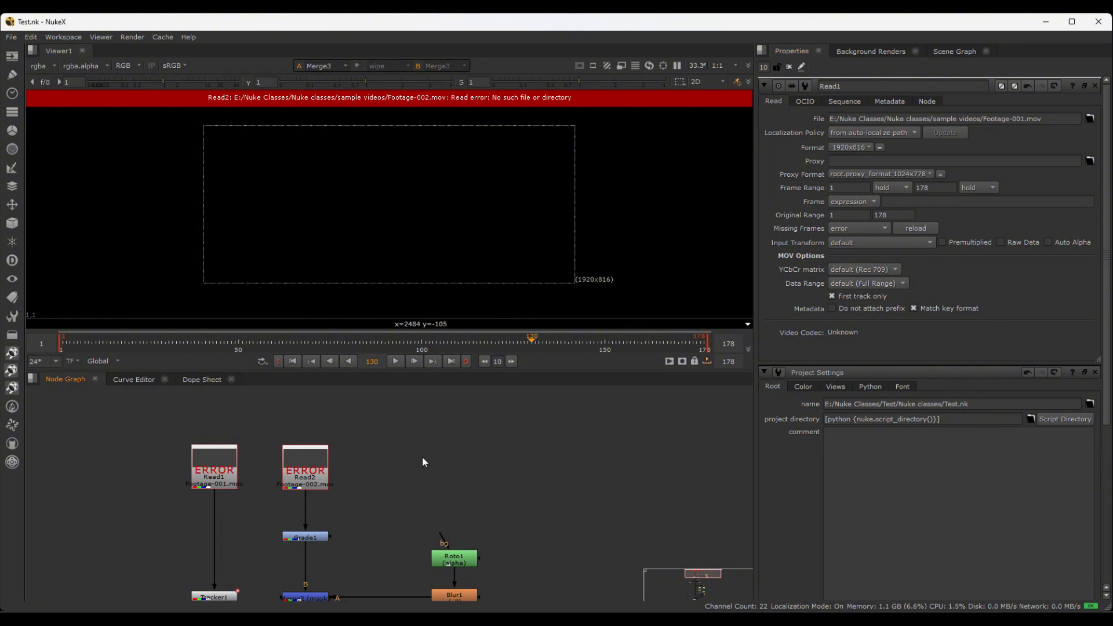
scroll(371, 441, up, 4)
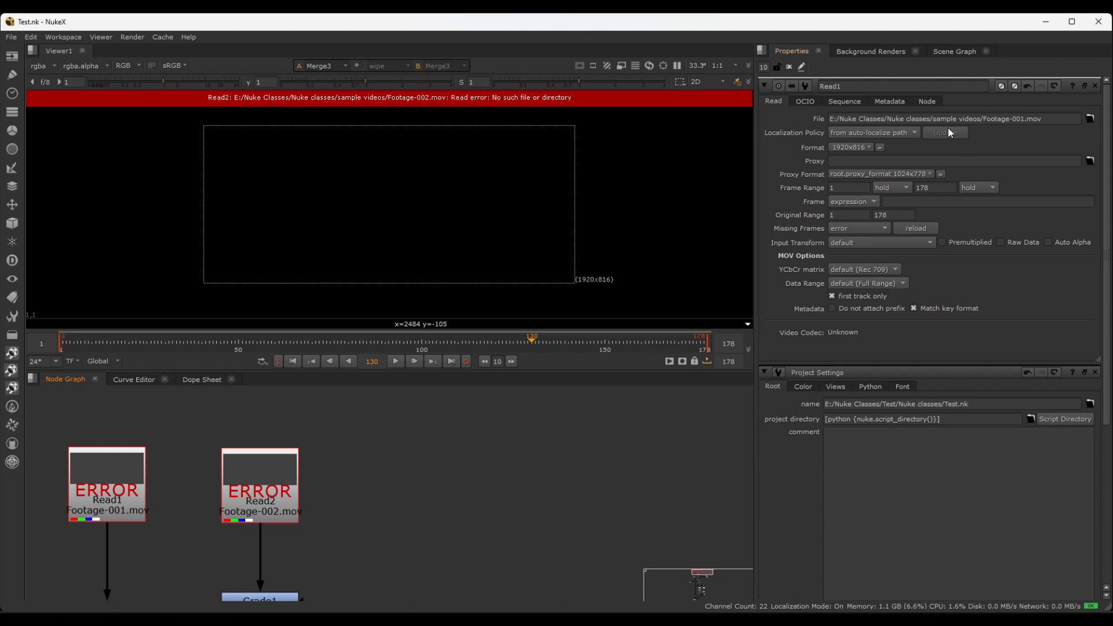
middle_drag(268, 430, 314, 428)
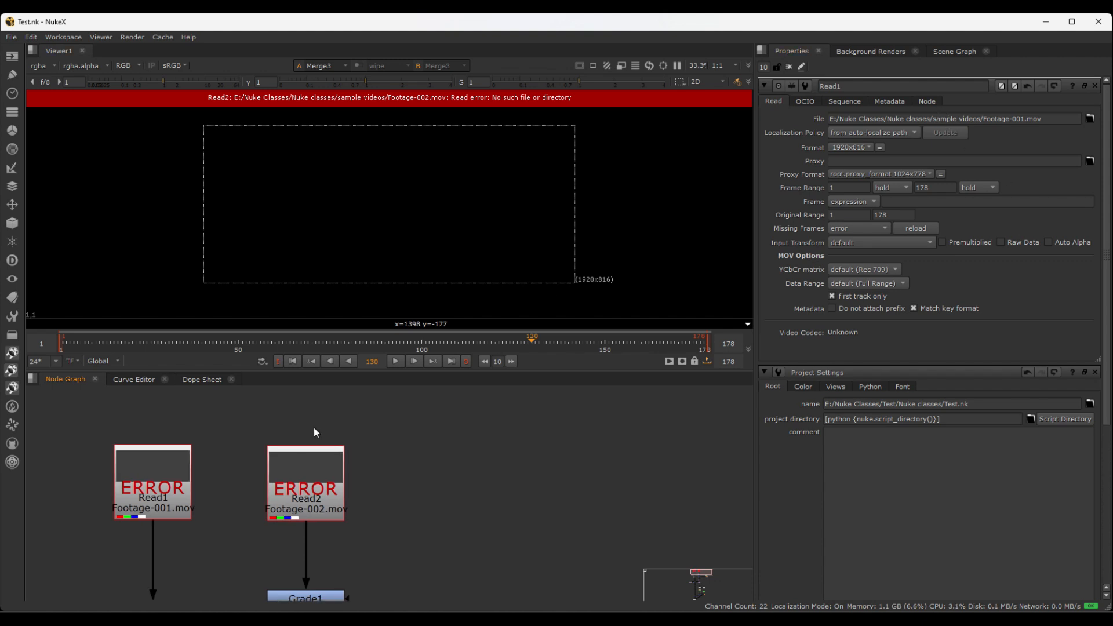
- Try shortening Read1's file path to sample videos/Footage-001.mov, and undo that change
click(932, 119)
drag(932, 119, 826, 123)
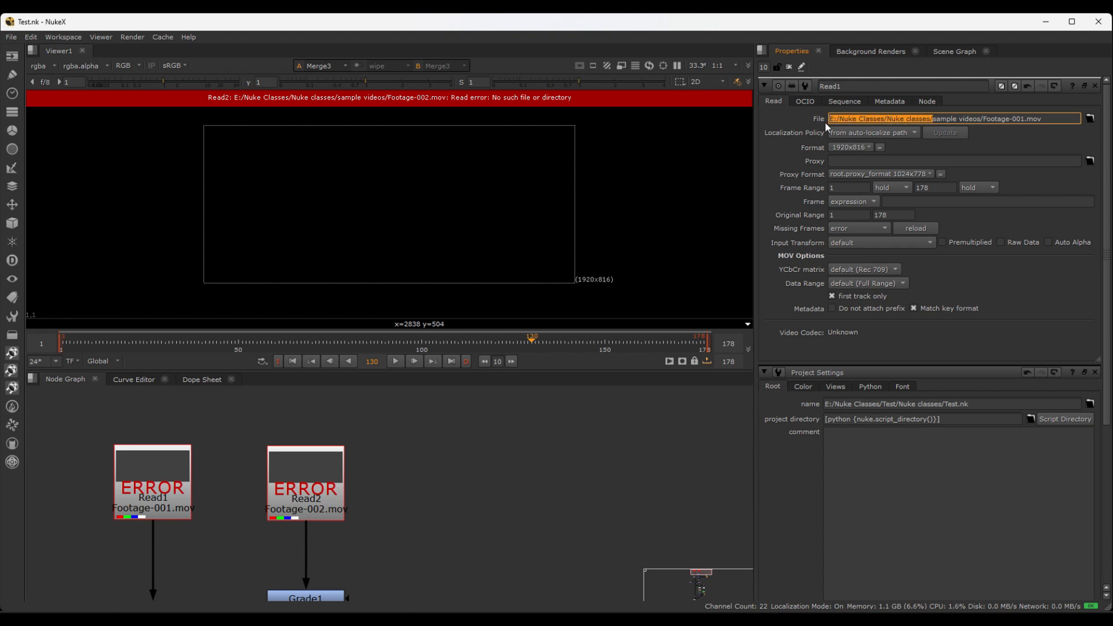
key(BackSpace)
click(348, 474)
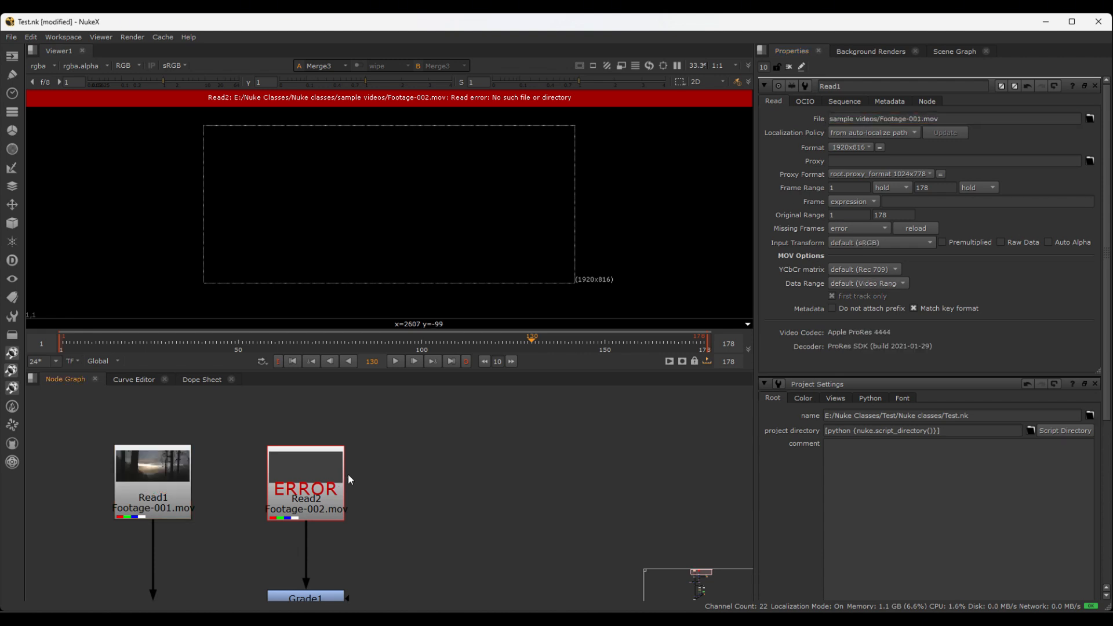
key(ctrl+z)
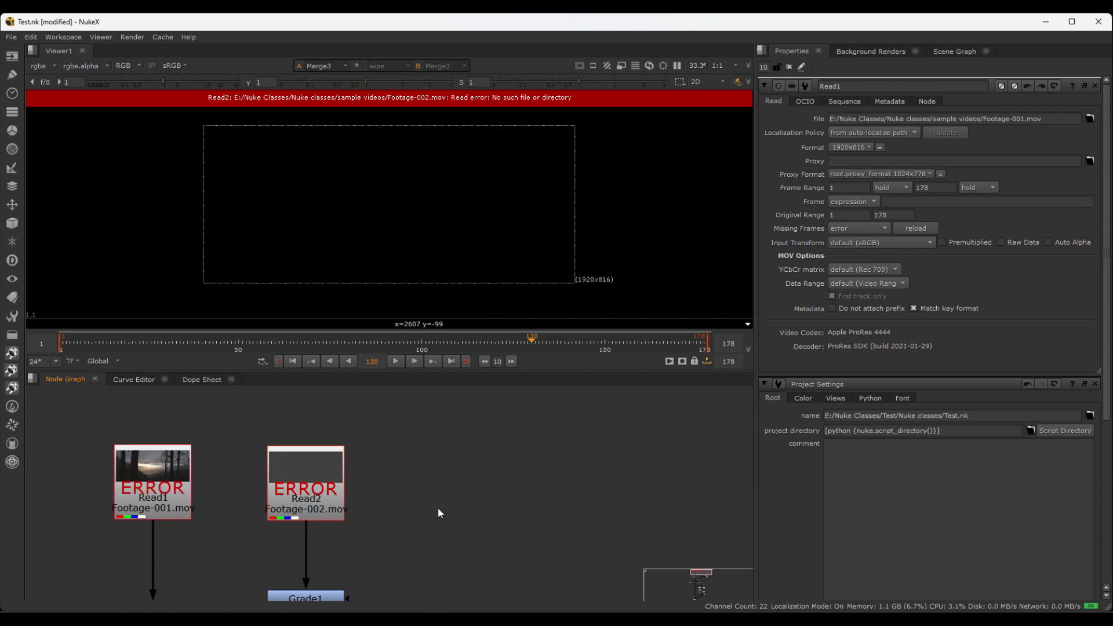
- Copy the folder prefix E:/Nuke Classes/Nuke classes/ from Read1's file path
middle_drag(394, 473, 382, 472)
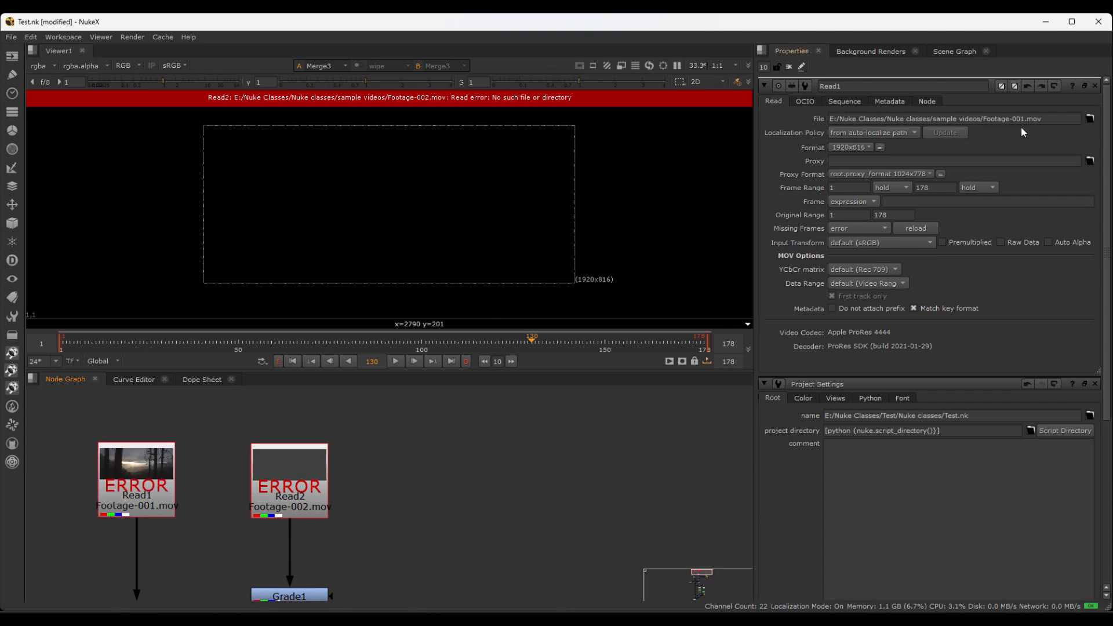
scroll(427, 414, down, 2)
drag(440, 408, 177, 509)
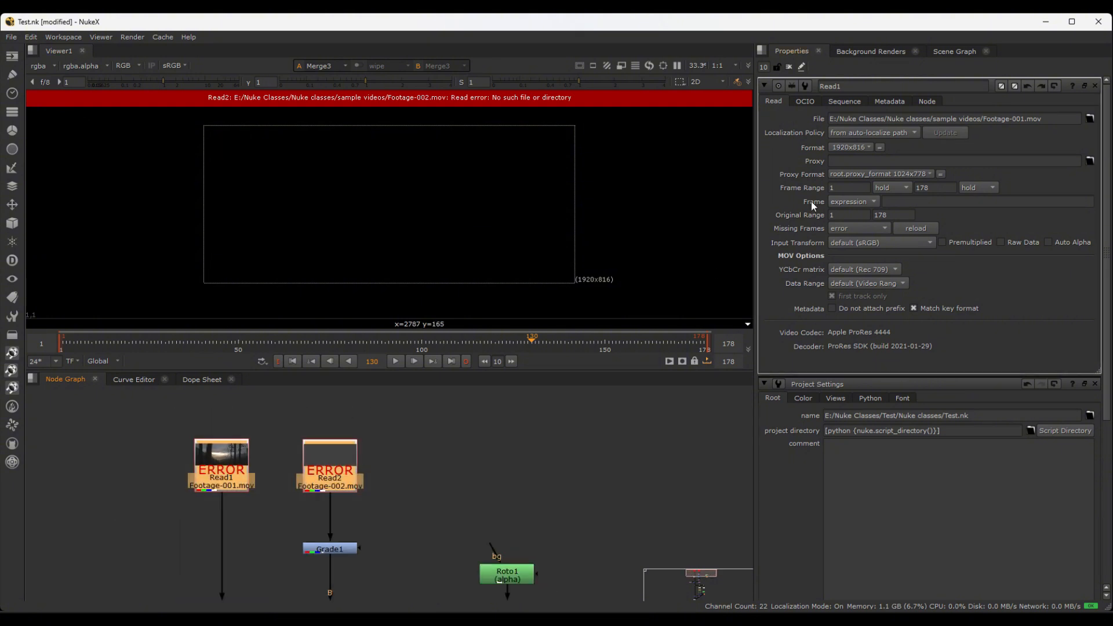
drag(933, 121, 829, 119)
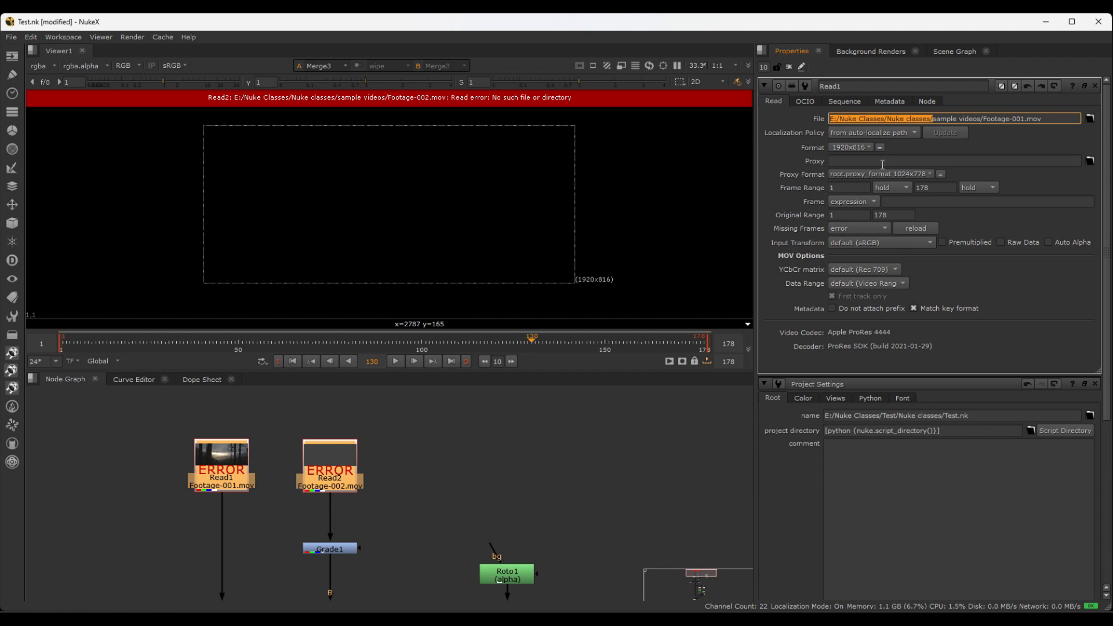
click(471, 430)
key(ctrl+shift+slash)
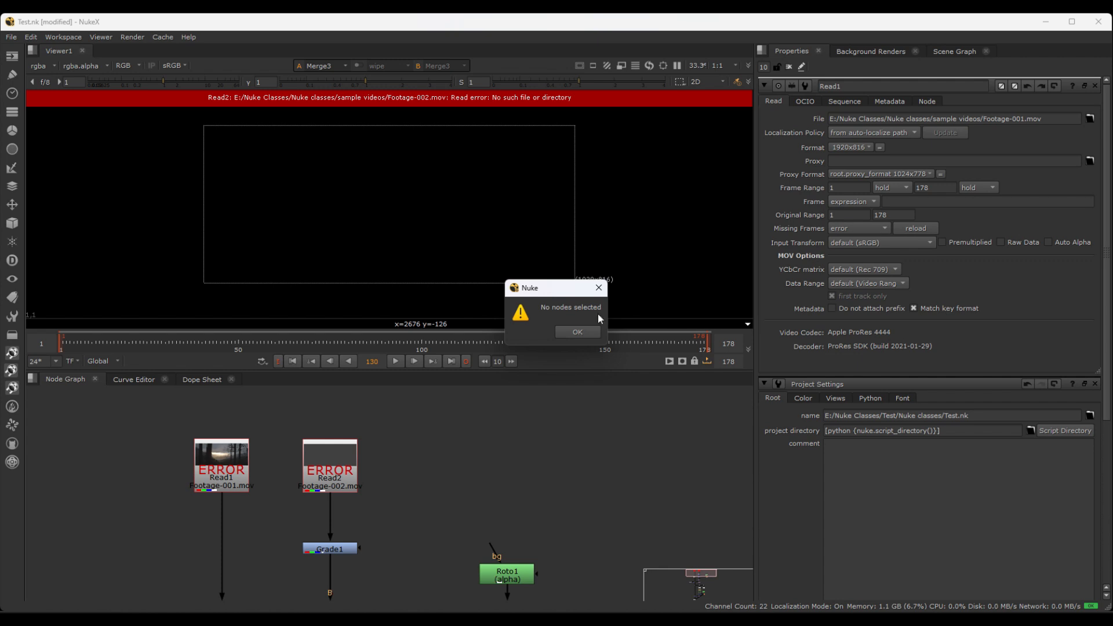
click(577, 332)
- Select the Read1 and Read2 nodes and open Search and Replace for their file paths
drag(127, 418, 426, 496)
key(ctrl)
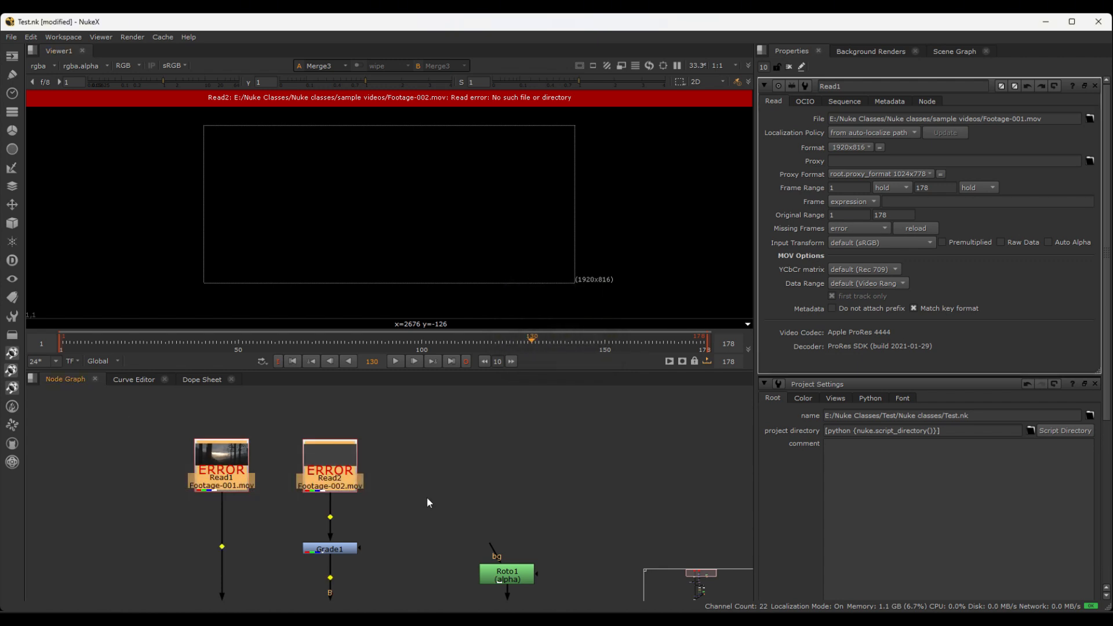
key(ctrl+shift+slash)
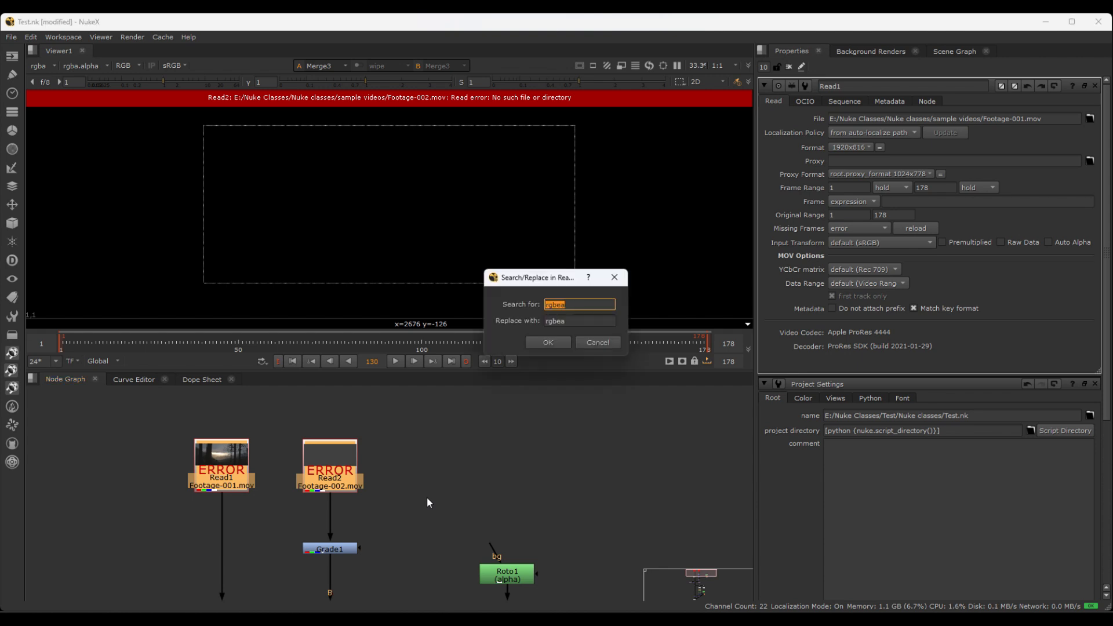
drag(547, 282, 530, 342)
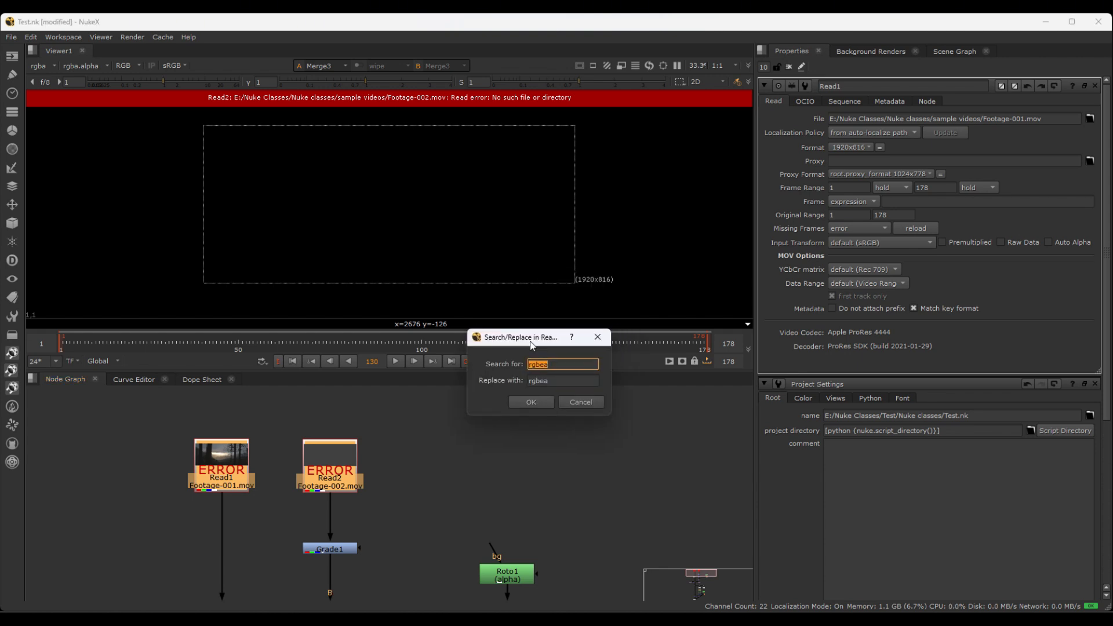
- Replace E:/Nuke Classes/Nuke classes/ with an empty string in the file paths of both selected Read nodes
key(BackSpace)
key(ctrl+v)
click(562, 381)
drag(561, 381, 513, 387)
key(BackSpace)
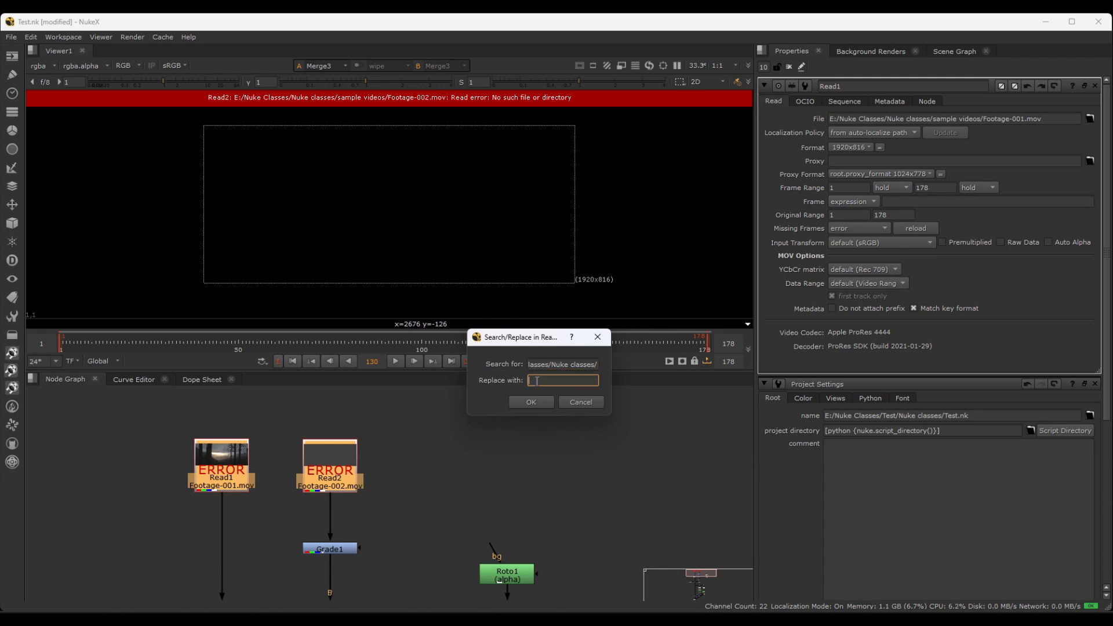
click(526, 401)
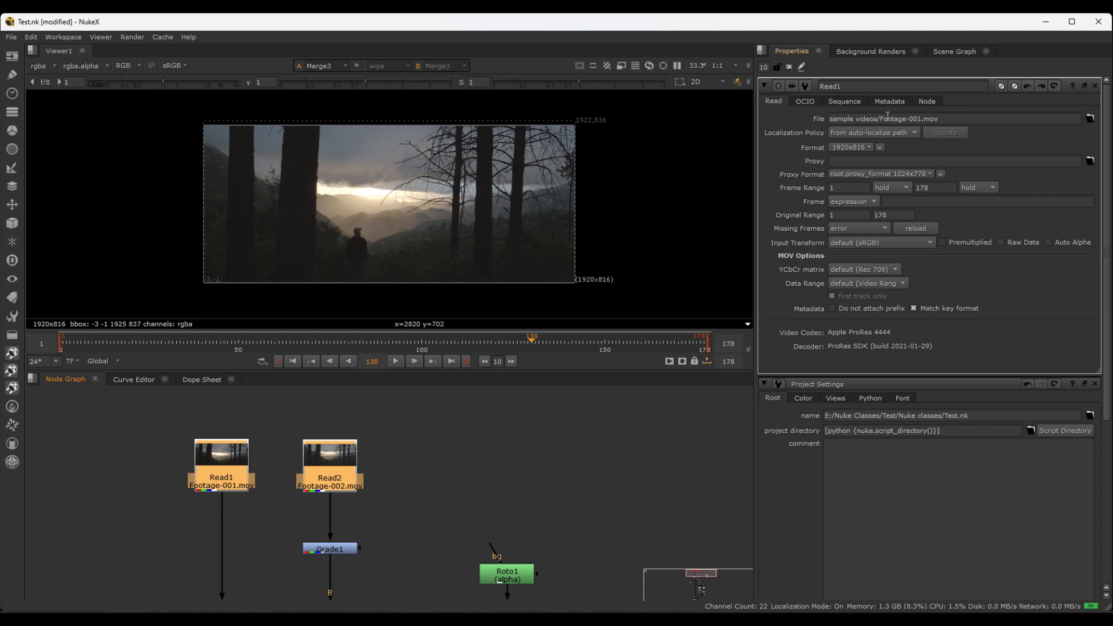
click(423, 464)
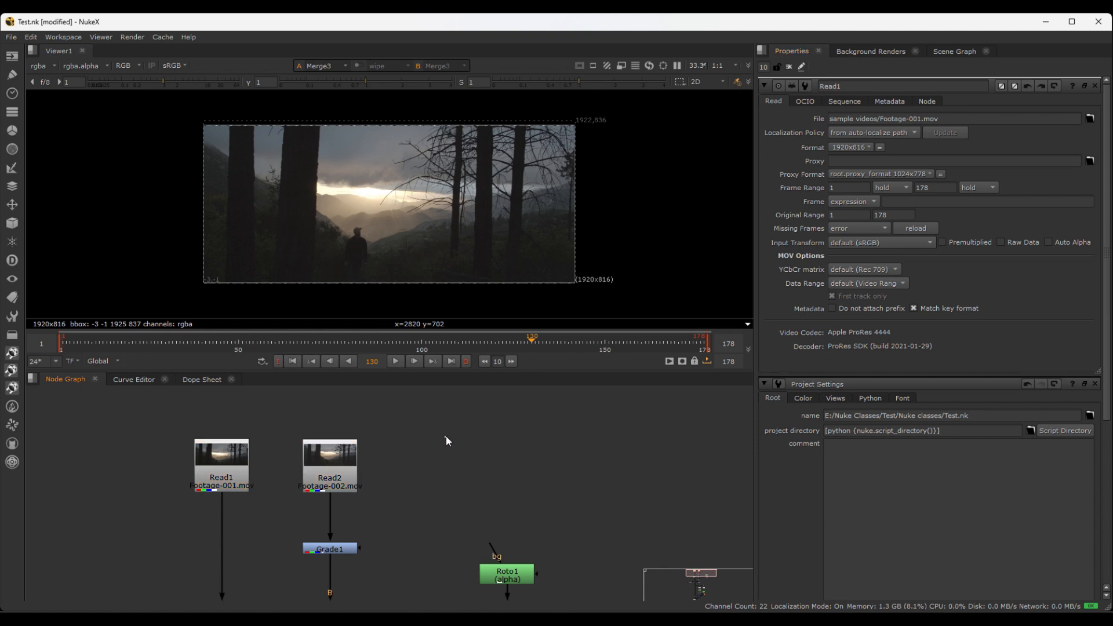
drag(446, 436, 110, 523)
click(422, 461)
scroll(422, 461, down, 3)
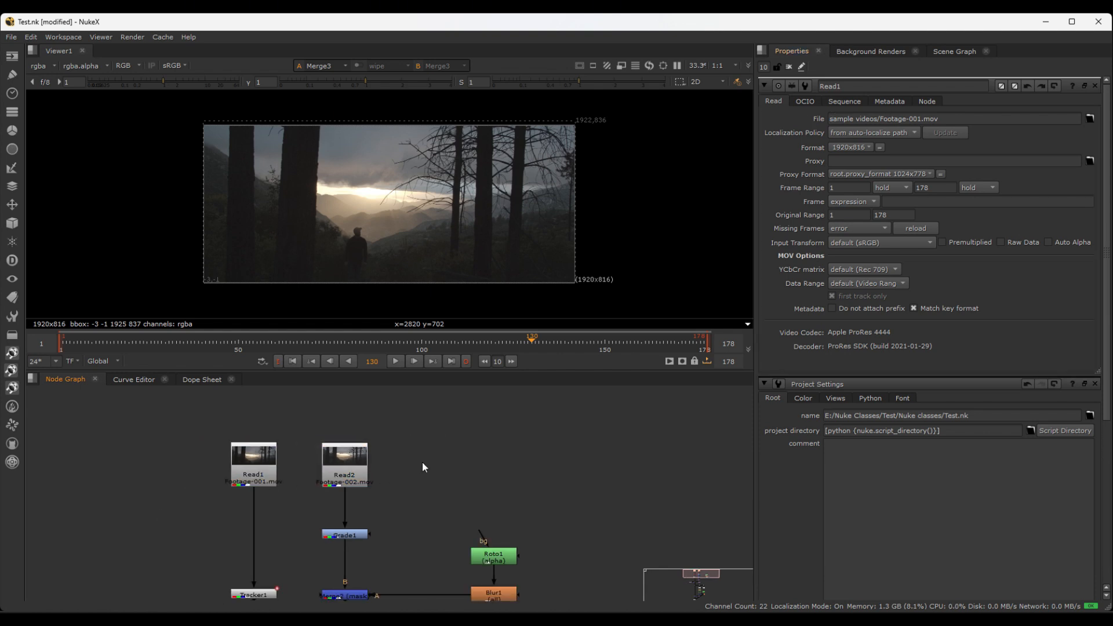
drag(354, 448, 170, 514)
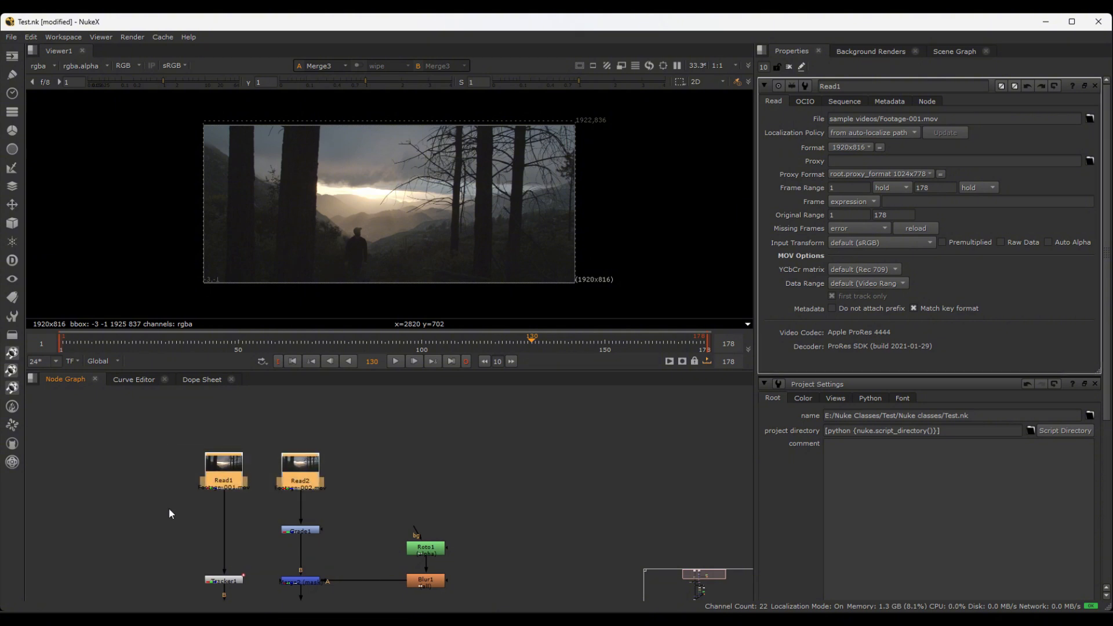
click(432, 445)
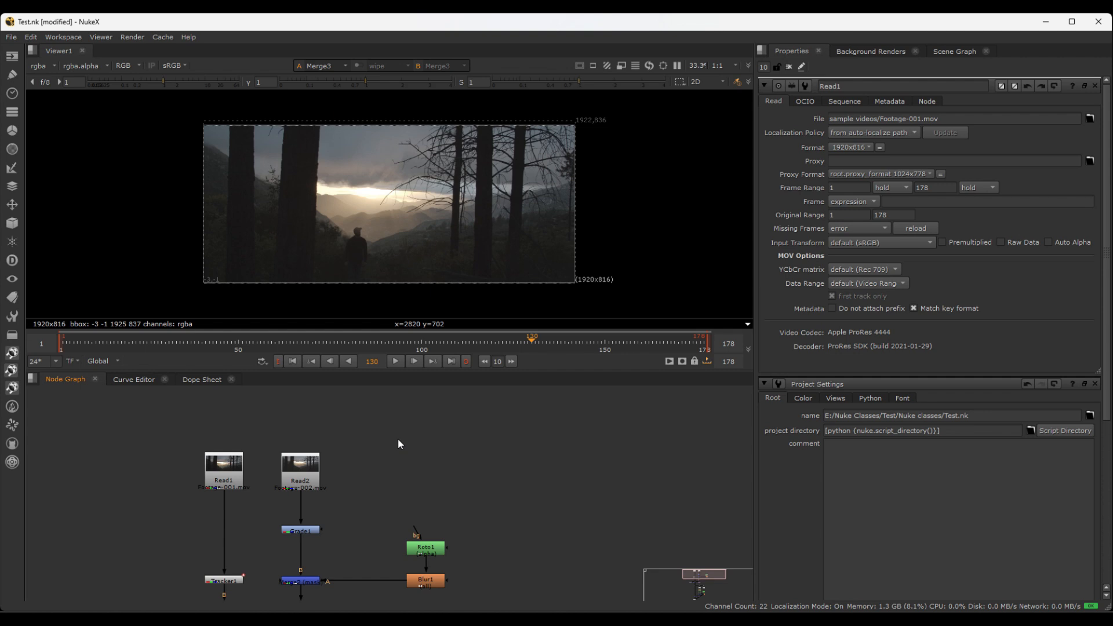